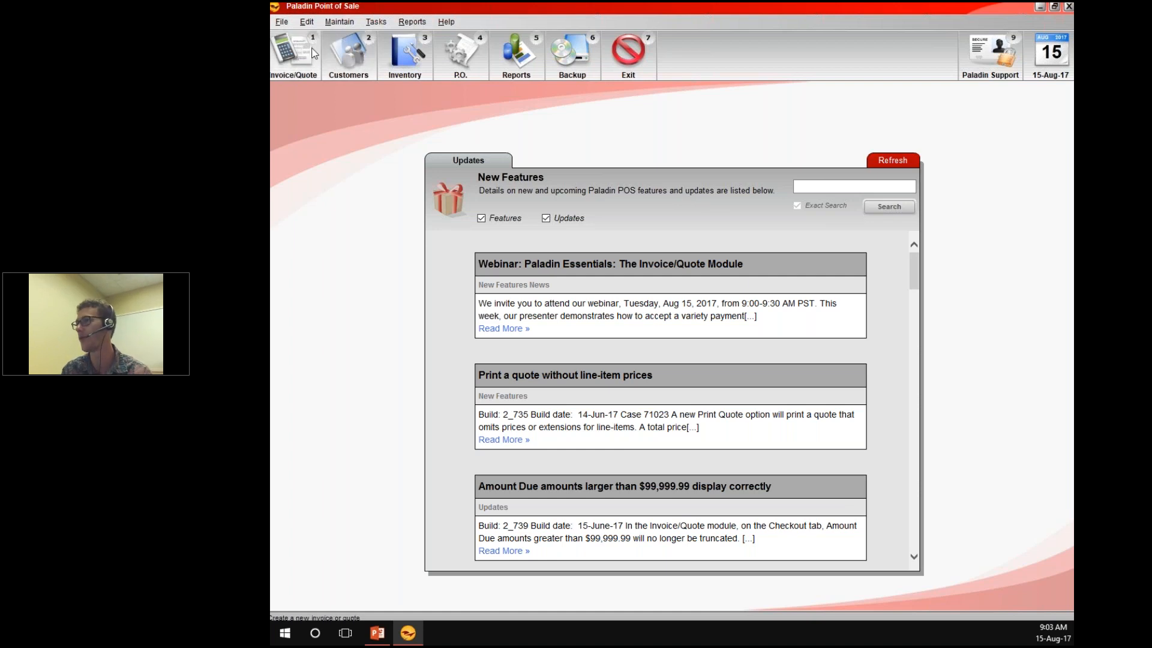
pyautogui.click(313, 53)
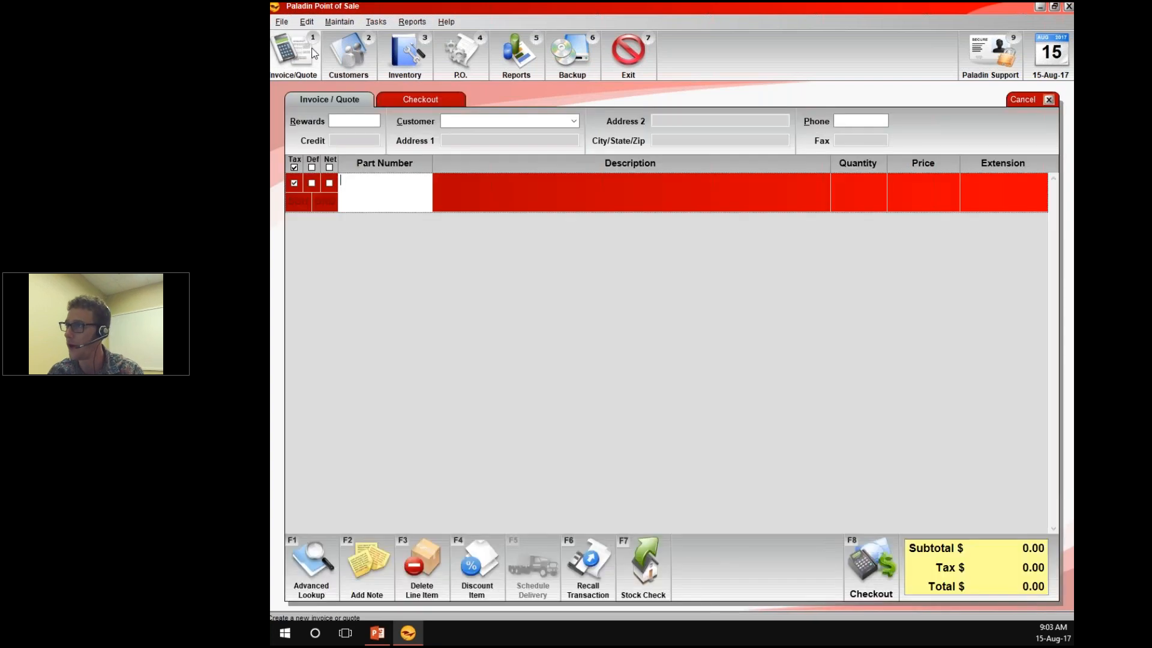
pyautogui.hotkey('alt', '2')
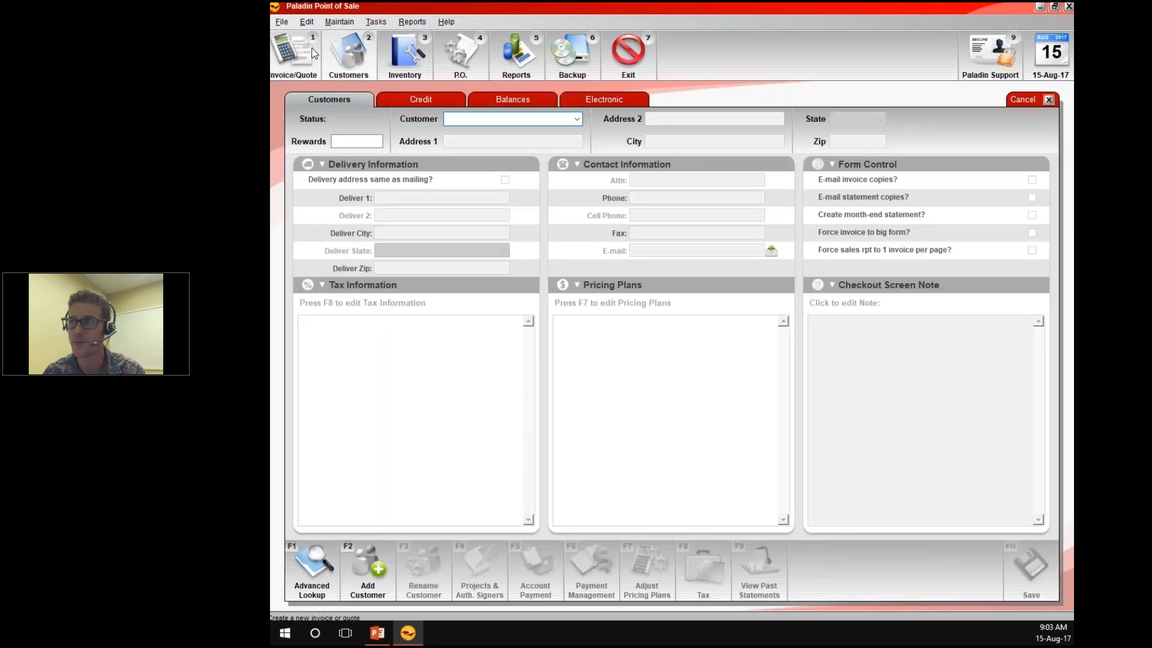
pyautogui.click(312, 52)
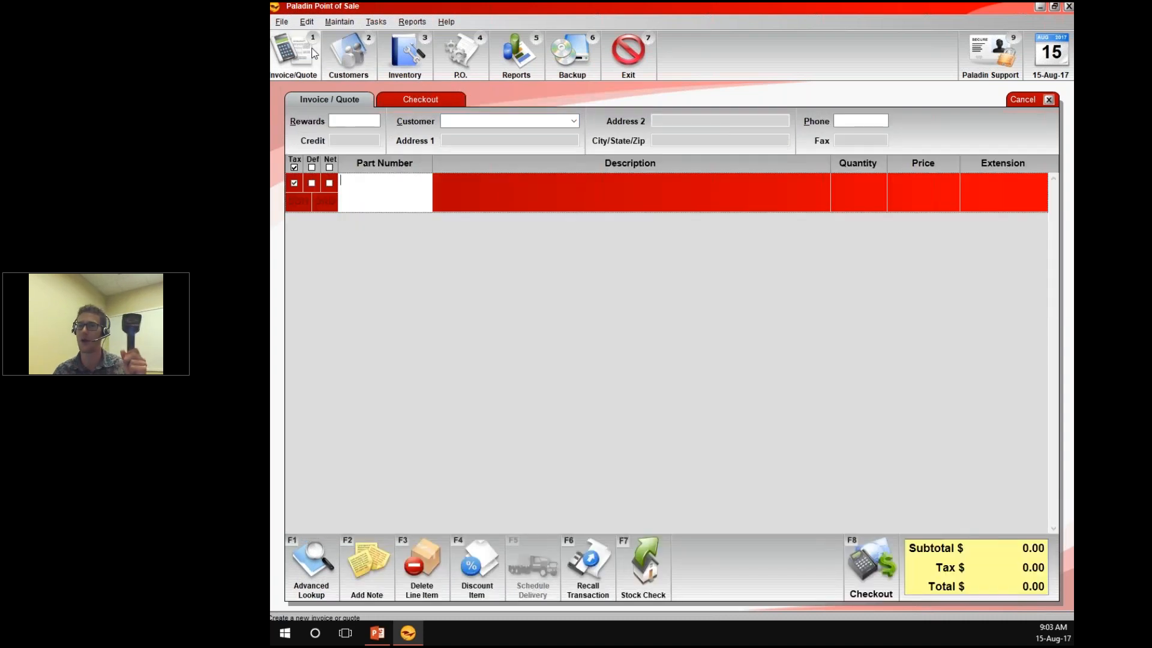
pyautogui.write('044600016290')
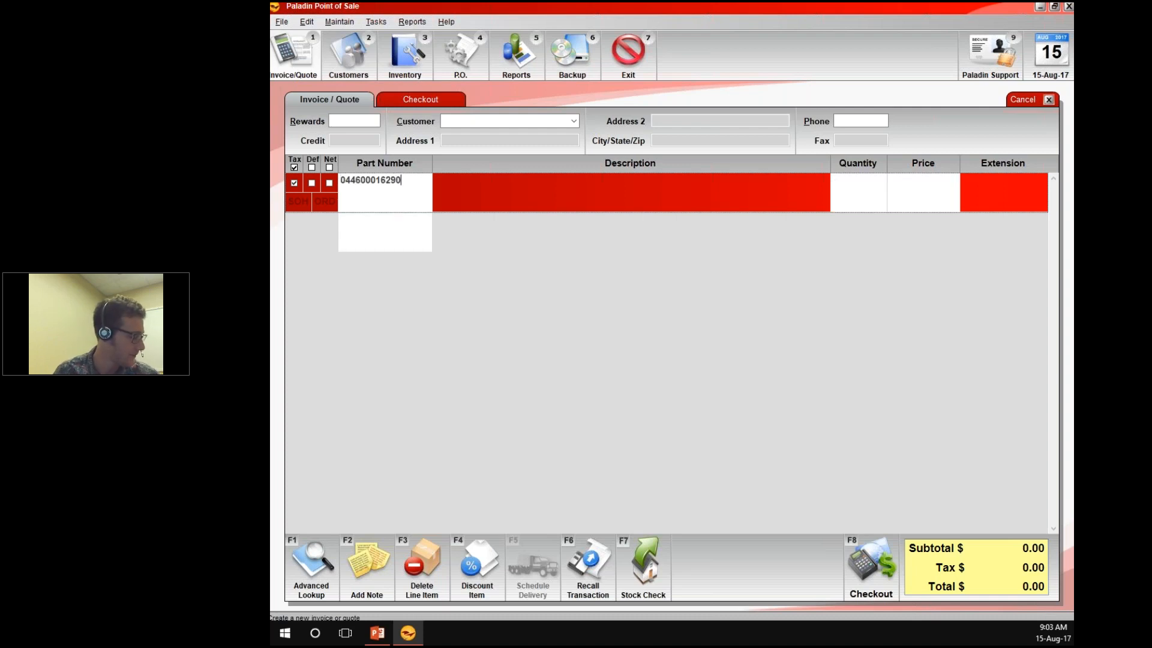
pyautogui.press('Return')
pyautogui.write('718103167956')
pyautogui.press('Return')
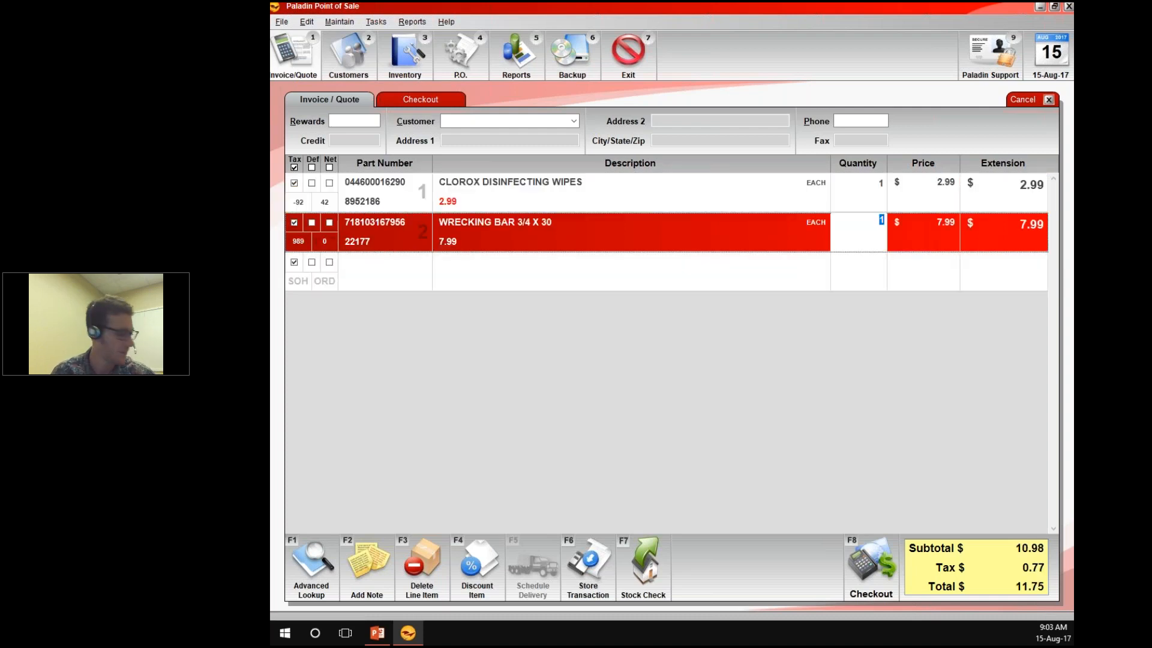
pyautogui.write('051131980112')
pyautogui.press('Return')
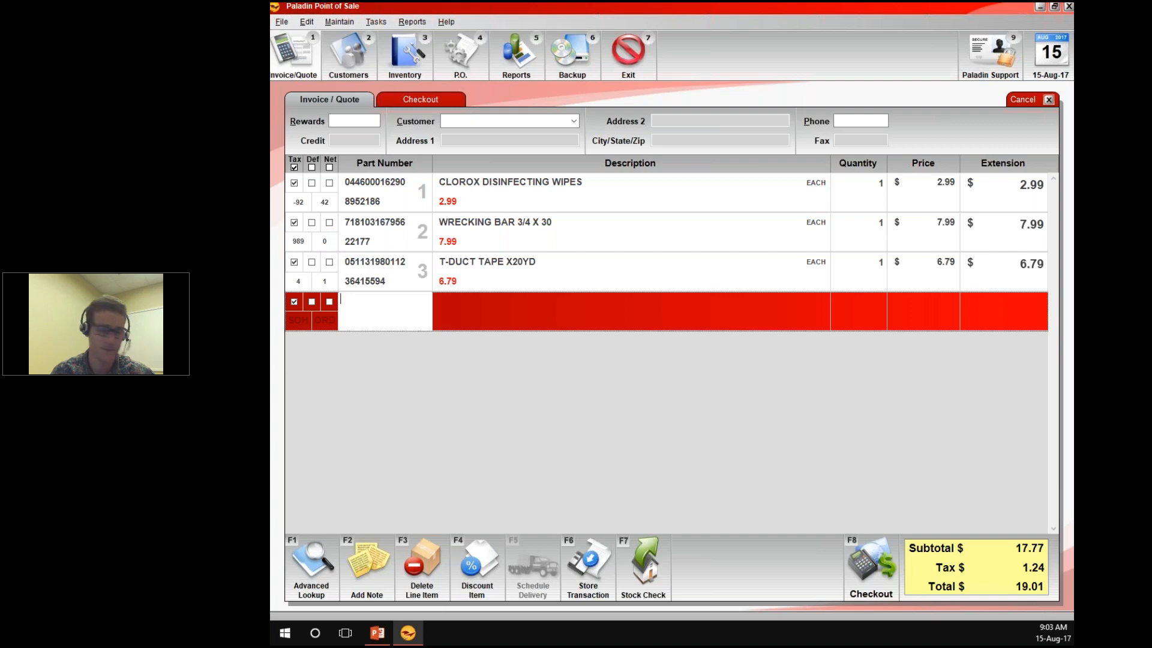
pyautogui.write('044600016290')
pyautogui.press('Return')
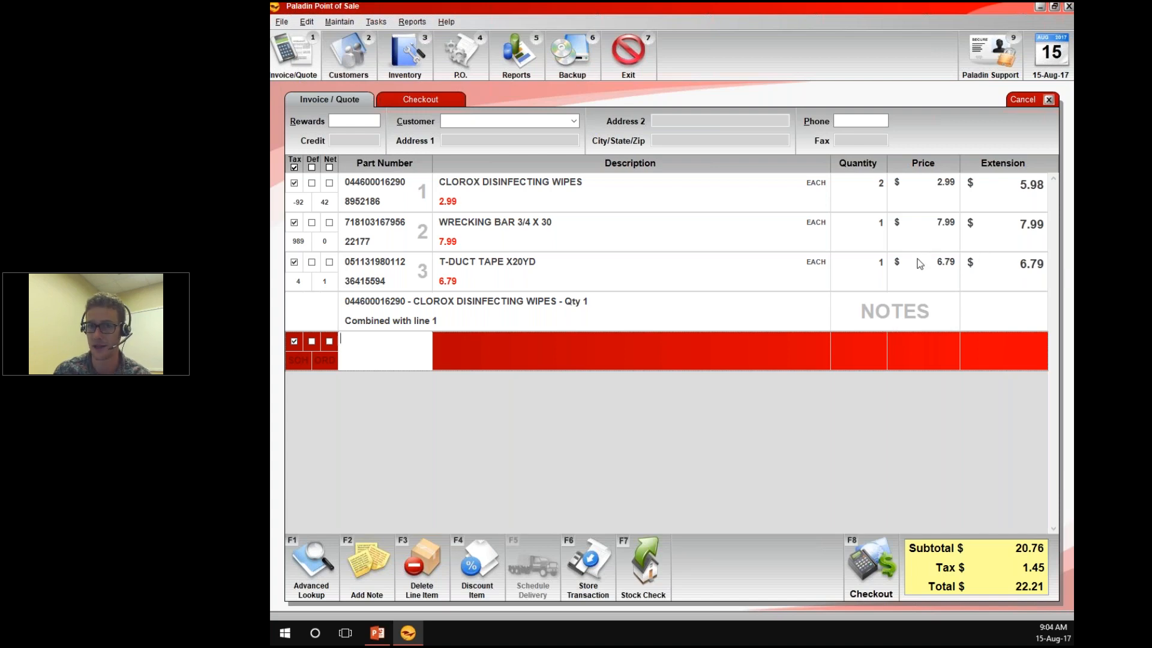
# Set the quantity of the Clorox Disinfecting Wipes line to 15 and return to the blank line
pyautogui.click(863, 206)
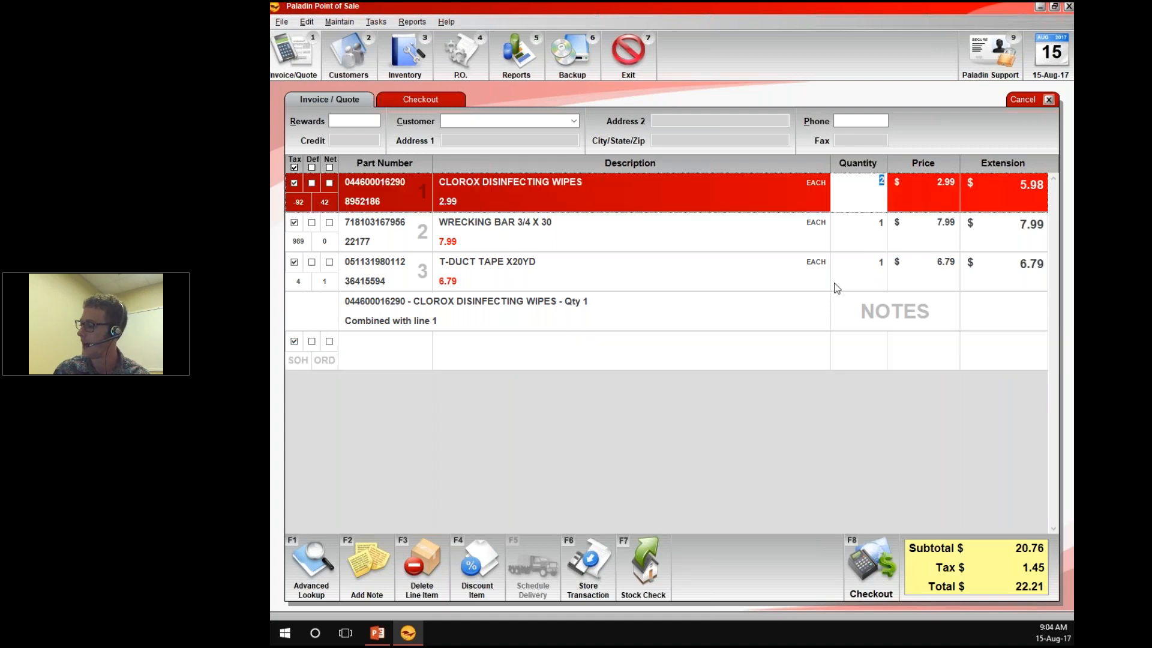
pyautogui.write('15')
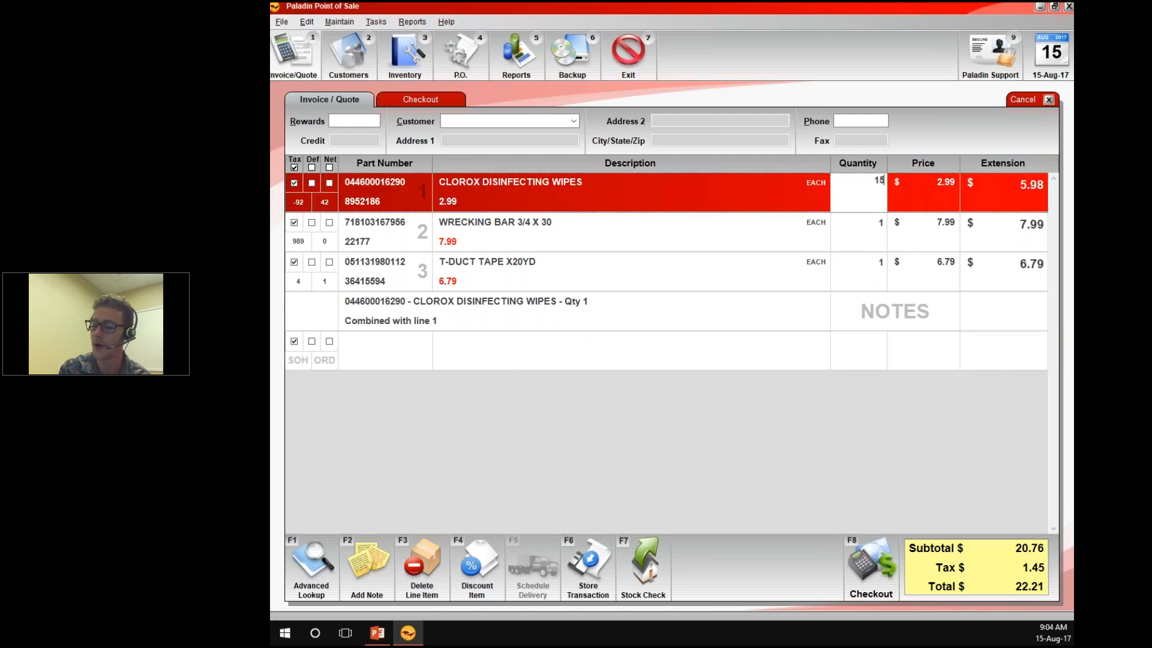
pyautogui.press('Return')
pyautogui.press('Return')
pyautogui.press('Return')
pyautogui.press('Return')
pyautogui.press('Return')
pyautogui.press('Return')
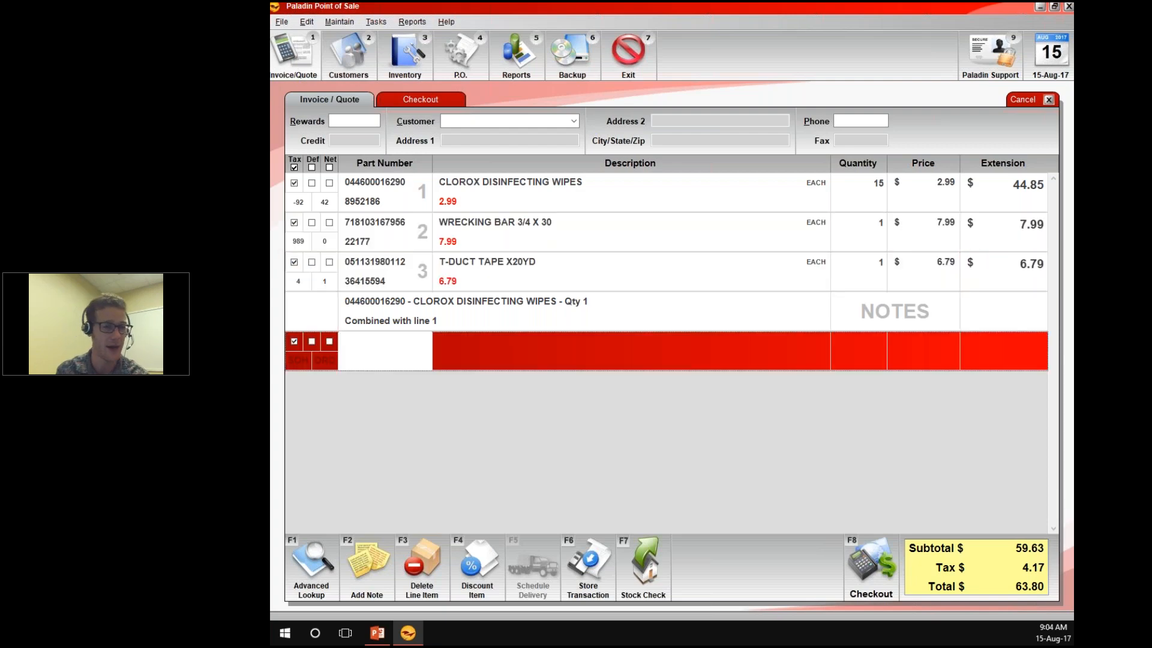
pyautogui.click(877, 180)
pyautogui.write('1')
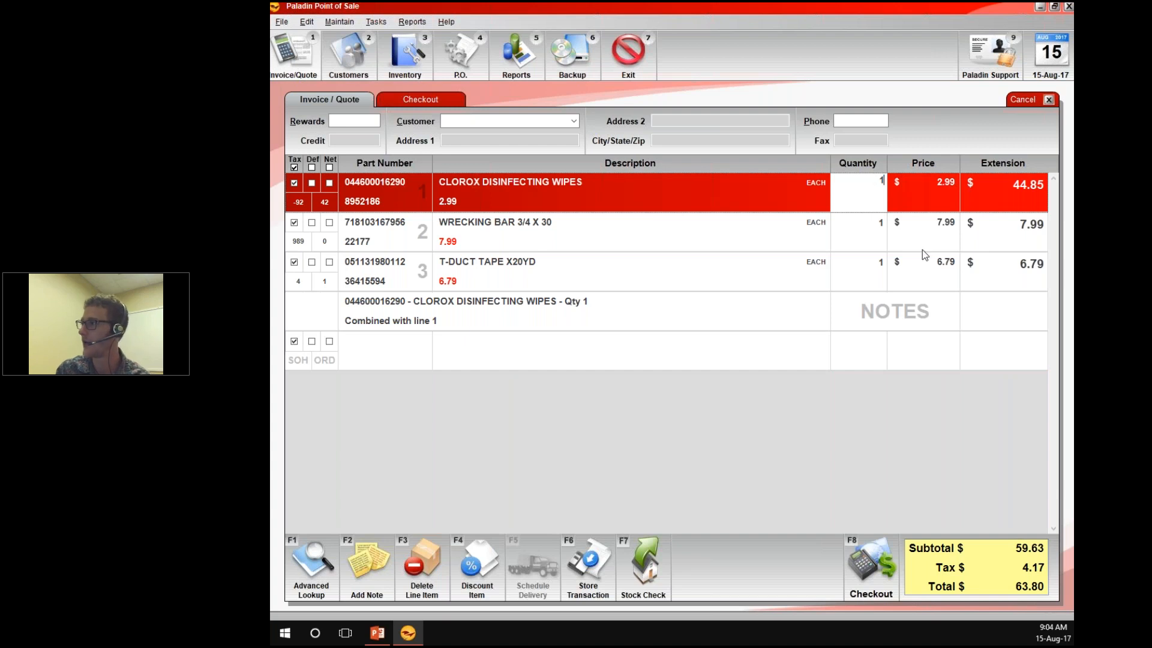
pyautogui.click(847, 282)
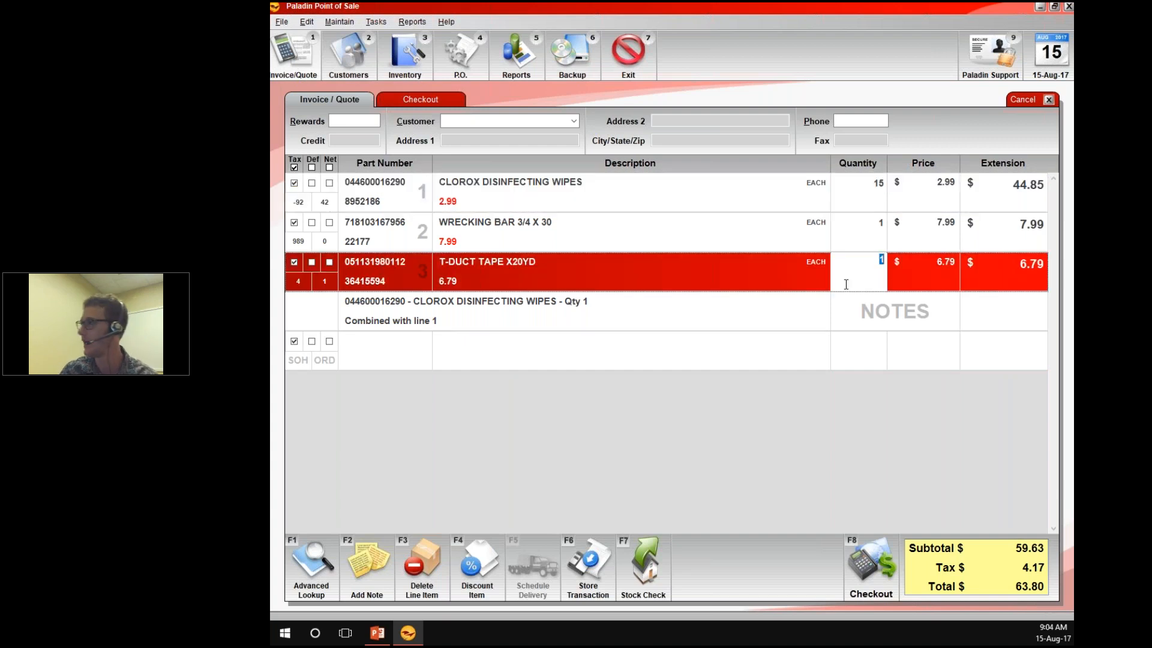
pyautogui.click(873, 187)
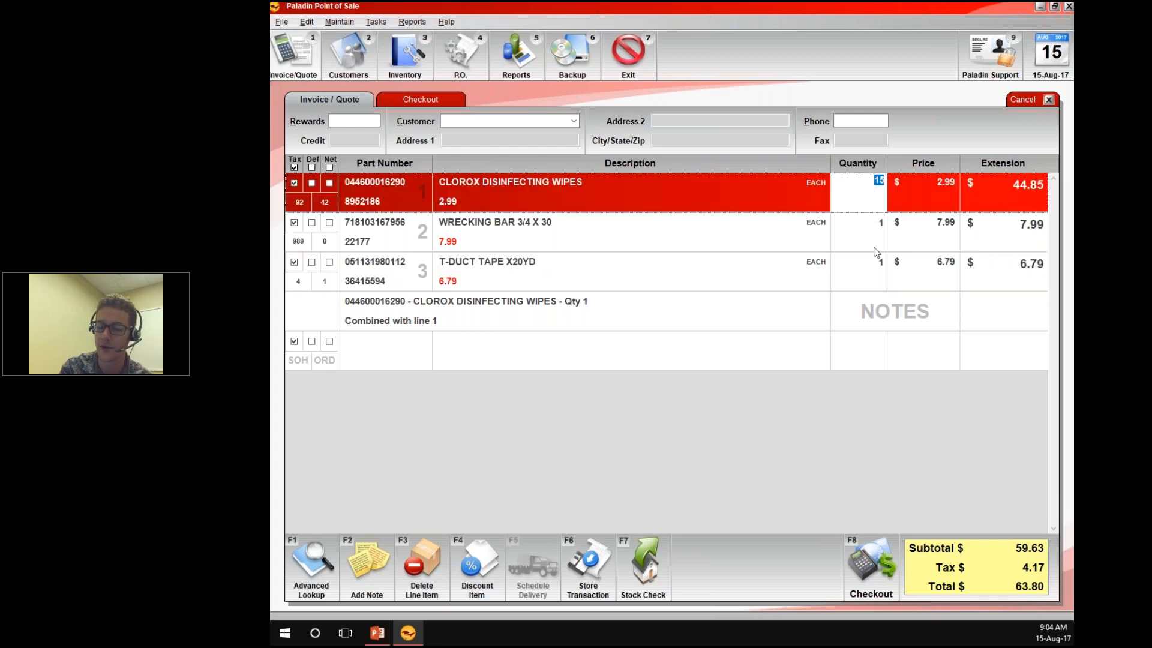
pyautogui.write('1')
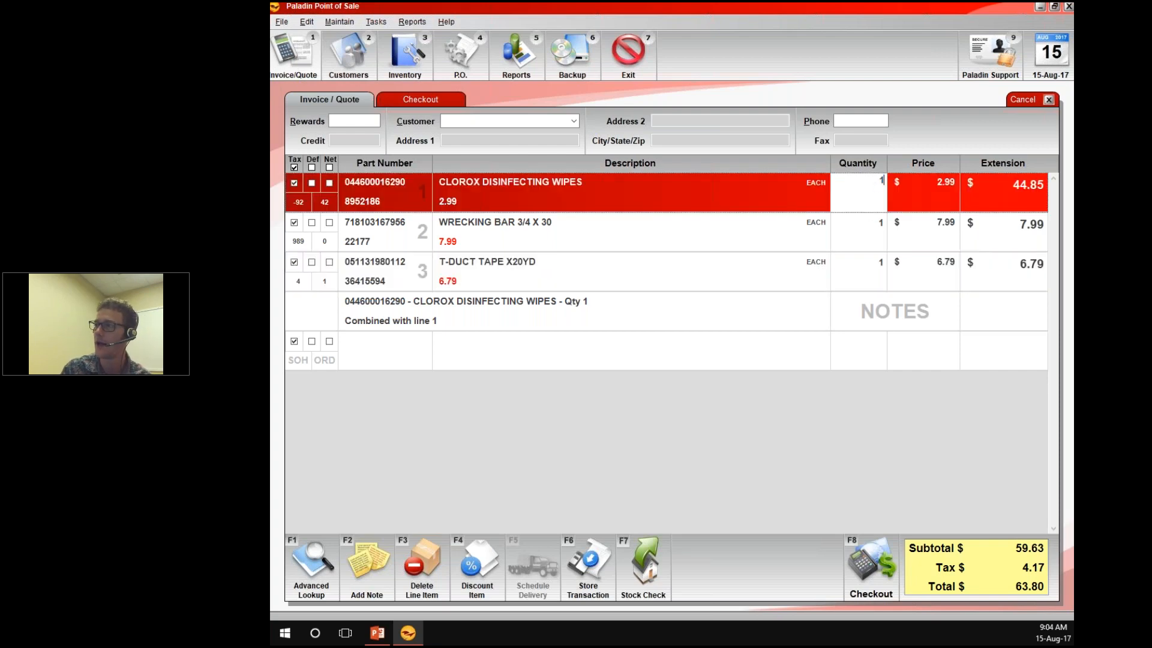
pyautogui.click(367, 342)
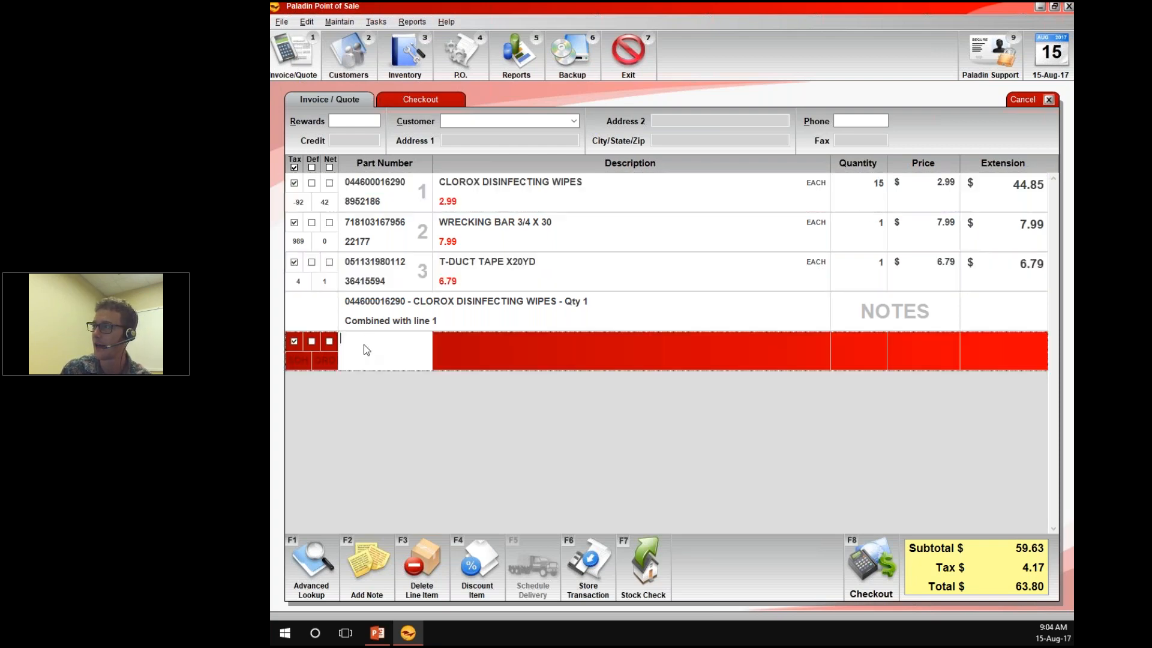
# Set the quantity of the Clorox Disinfecting Wipes line to 1
pyautogui.click(857, 204)
pyautogui.write('1')
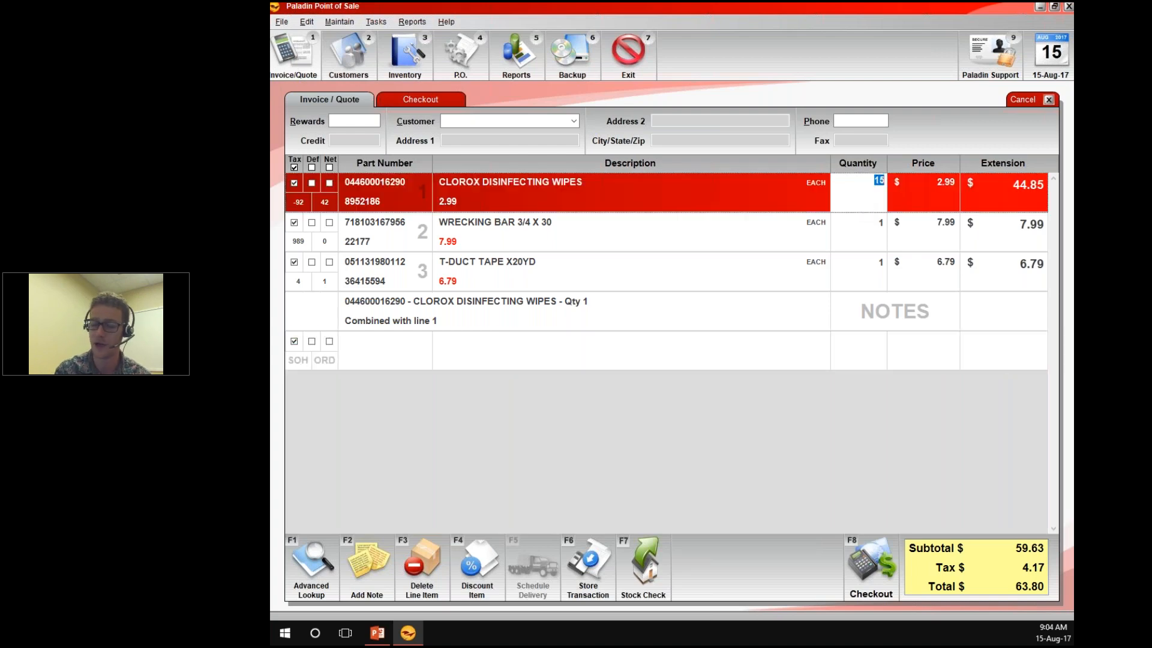
pyautogui.press('Return')
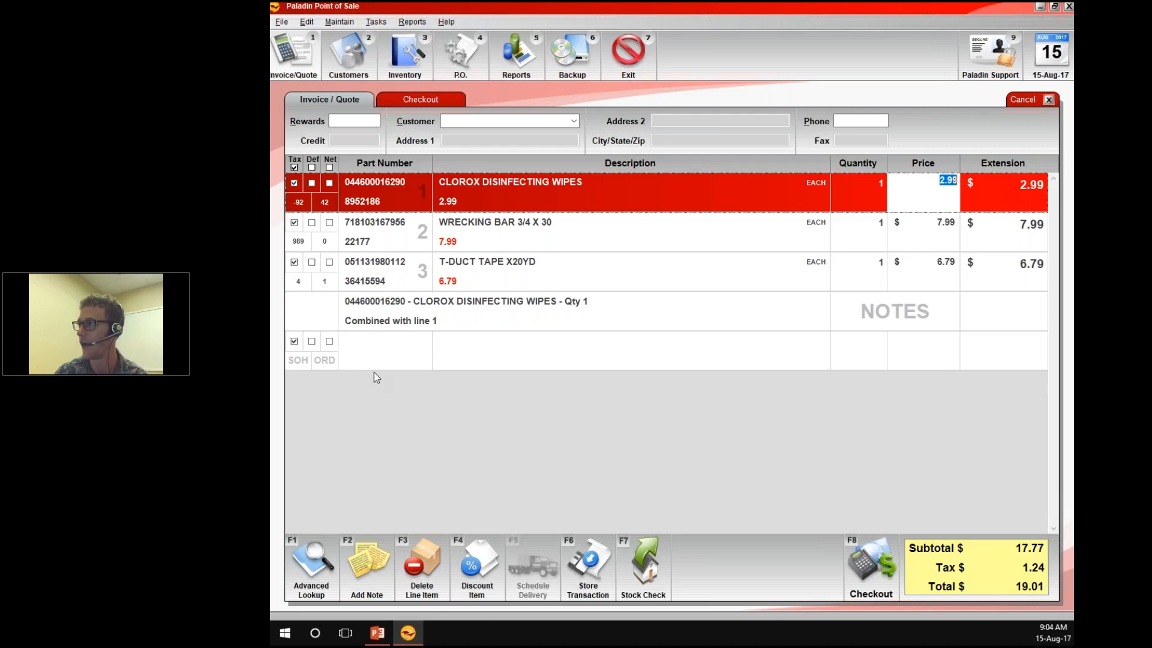
# Change the Clorox Disinfecting Wipes quantity on the first line to 15 and return to the blank line
pyautogui.press('Down')
pyautogui.press('Down')
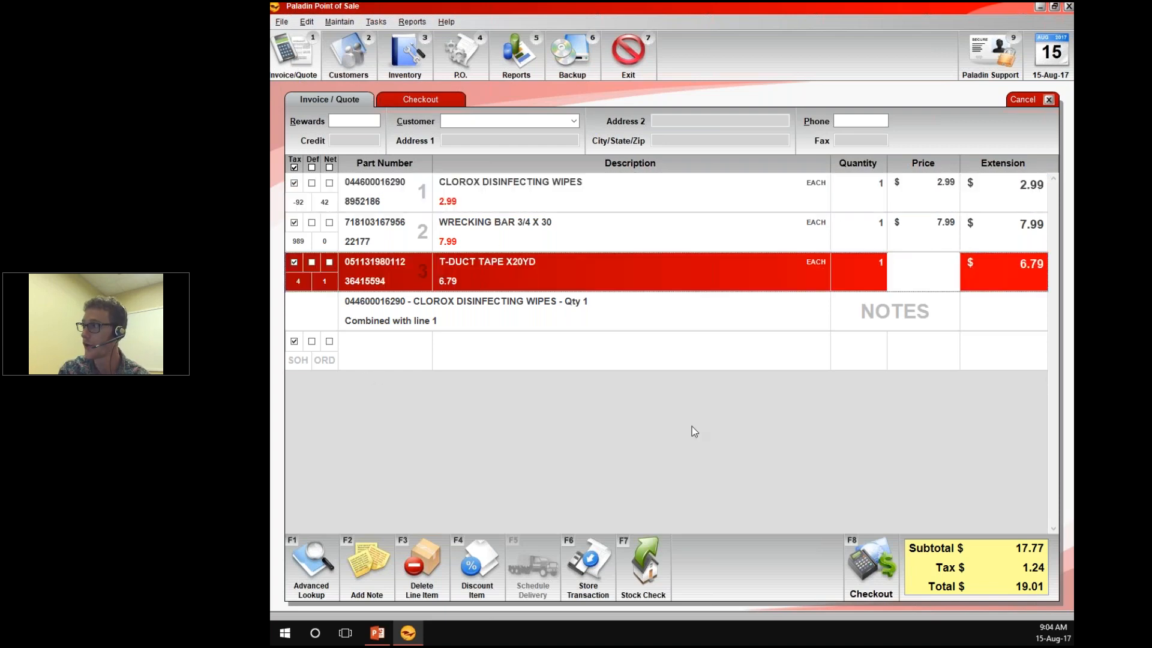
pyautogui.press('Down')
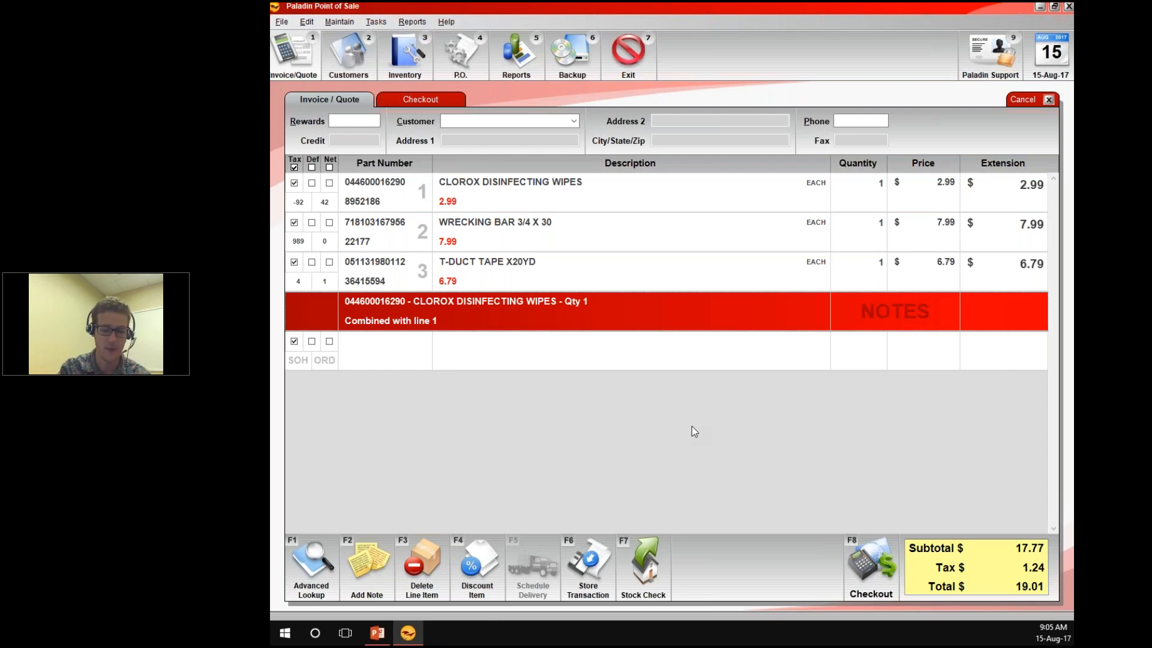
pyautogui.press('Up')
pyautogui.press('Up')
pyautogui.press('Up')
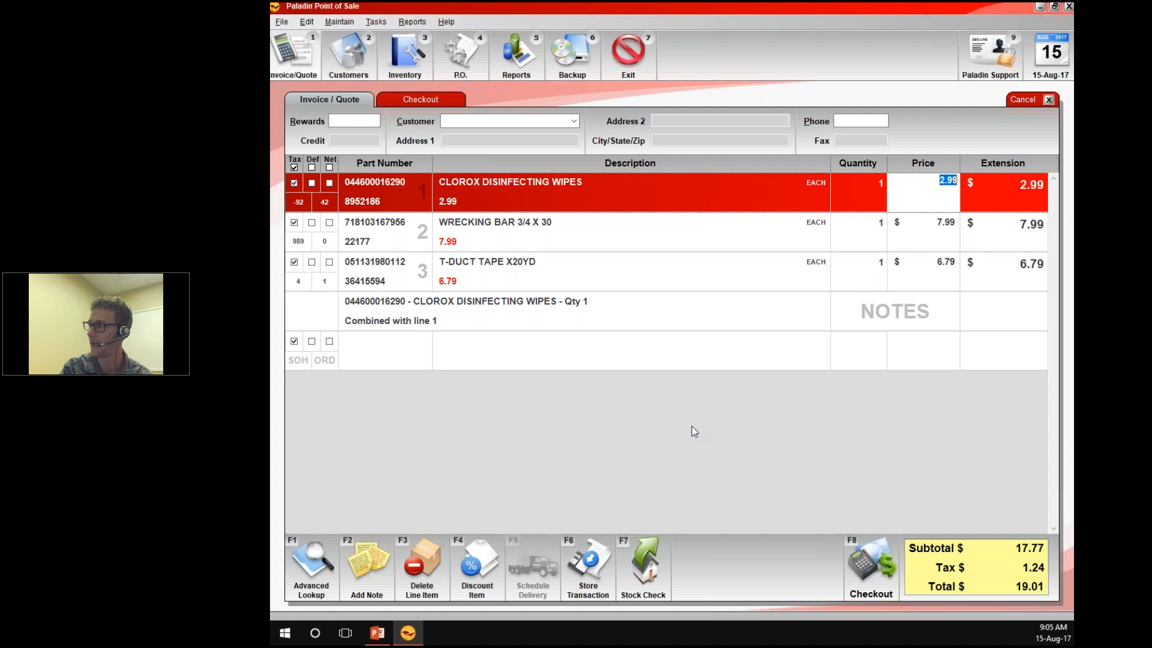
pyautogui.press('Left')
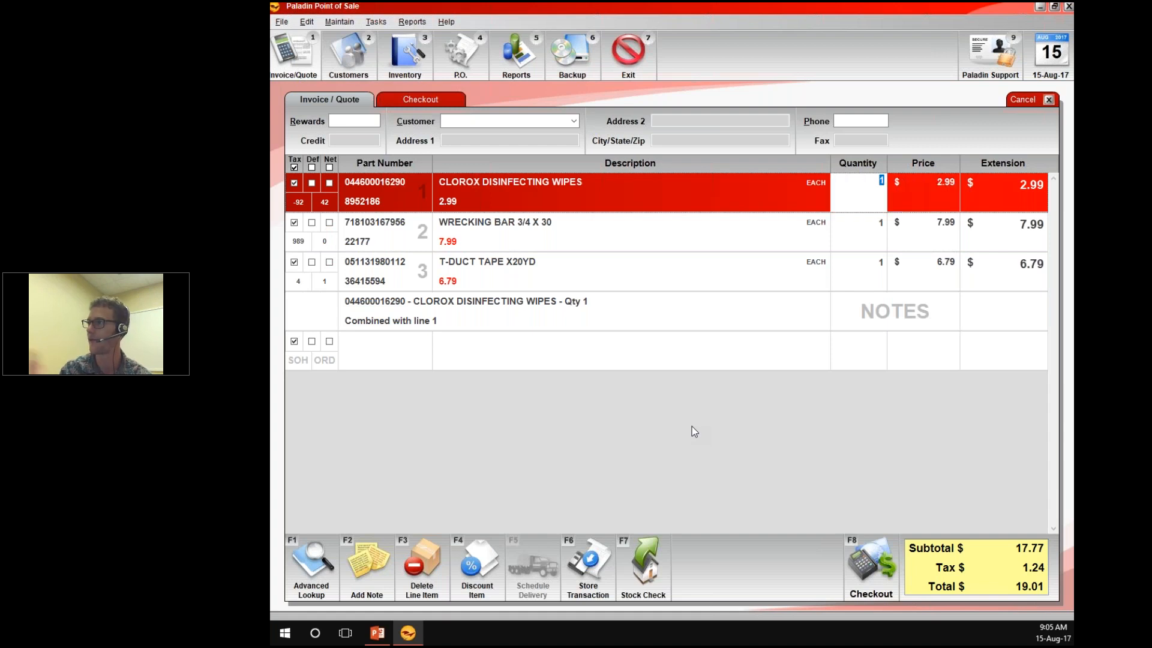
pyautogui.write('15')
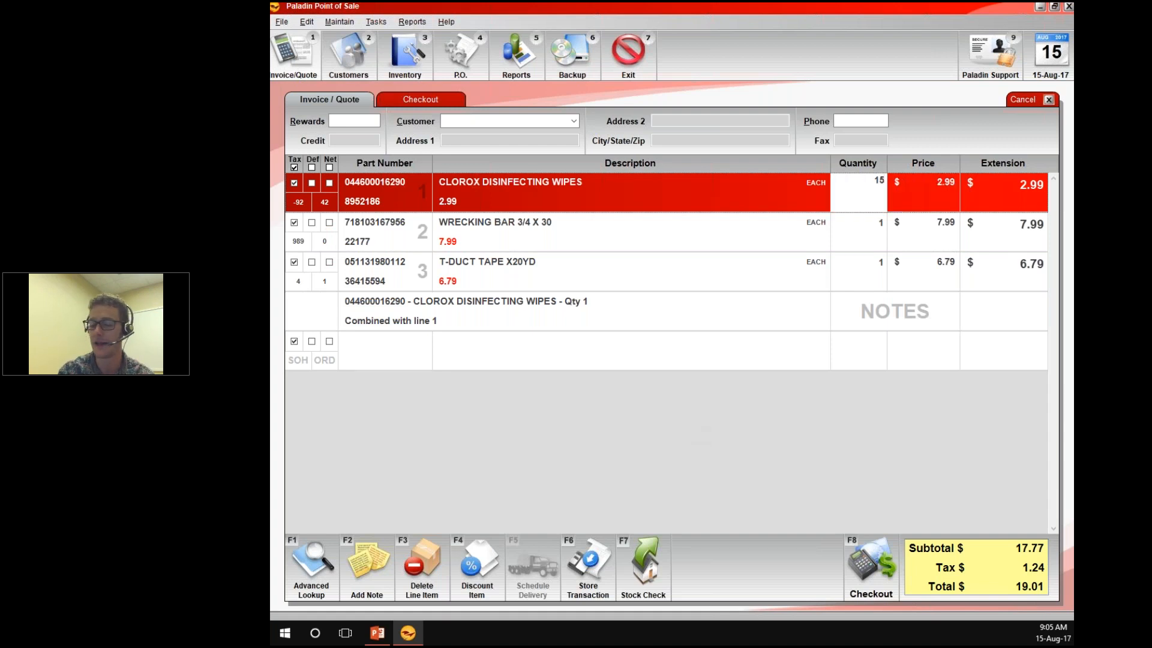
pyautogui.press('Return')
pyautogui.press('Down')
pyautogui.press('Down')
pyautogui.press('Down')
pyautogui.press('Down')
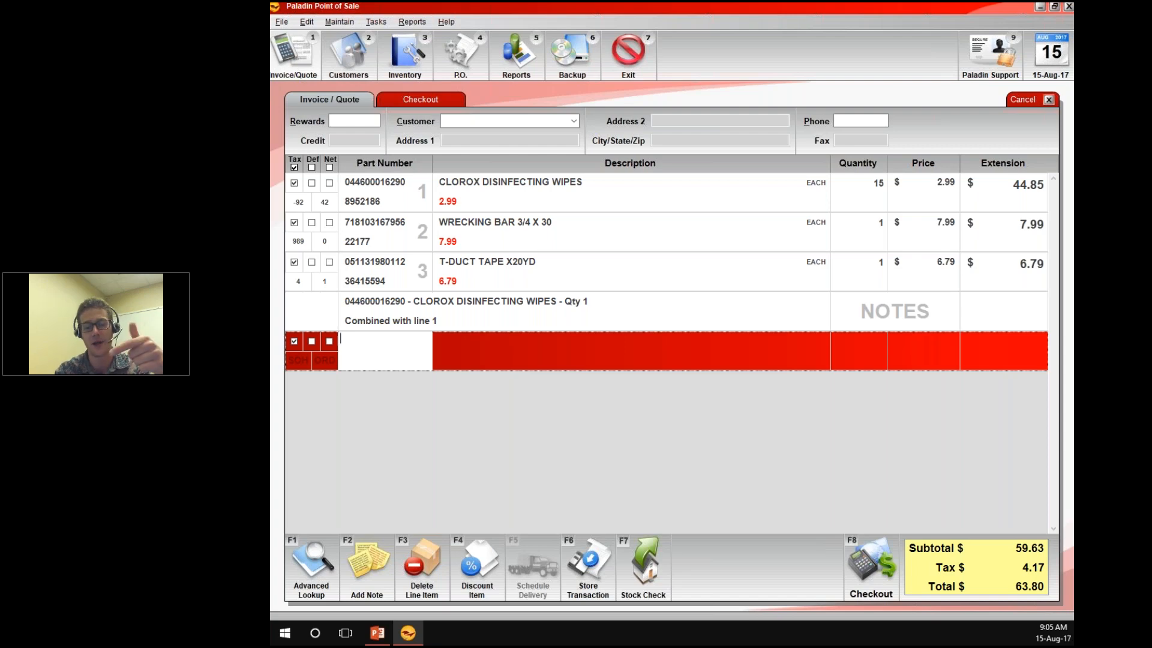
pyautogui.press('Up')
pyautogui.press('Up')
pyautogui.press('Right')
pyautogui.press('Right')
pyautogui.press('Up')
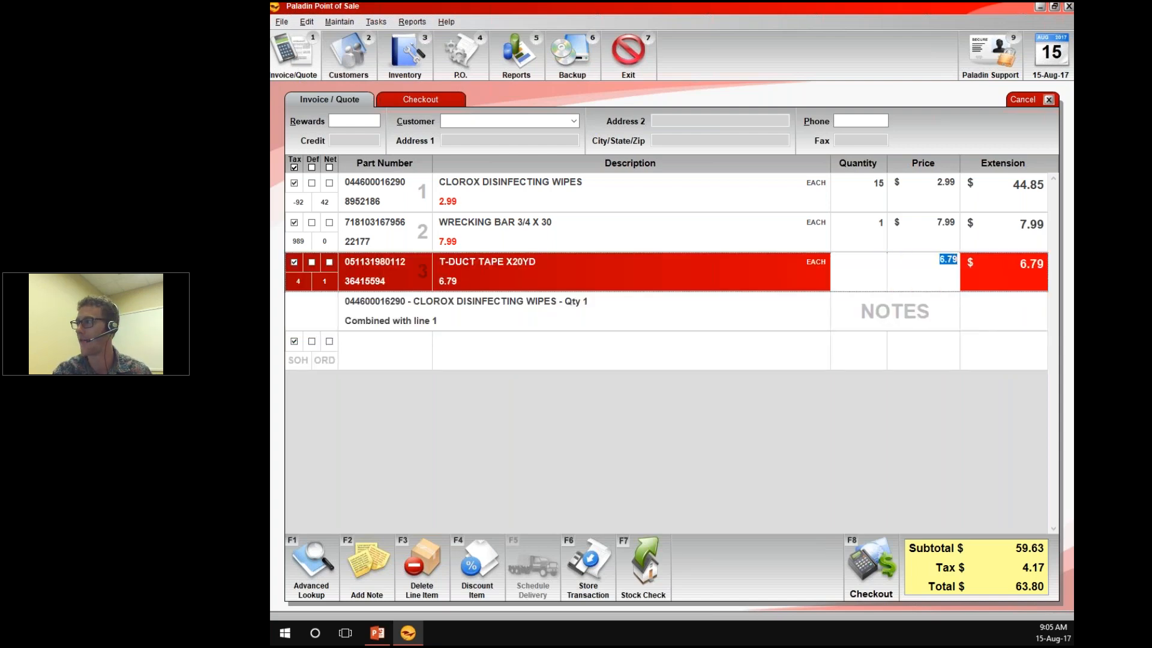
pyautogui.press('Left')
pyautogui.press('Up')
pyautogui.press('Right')
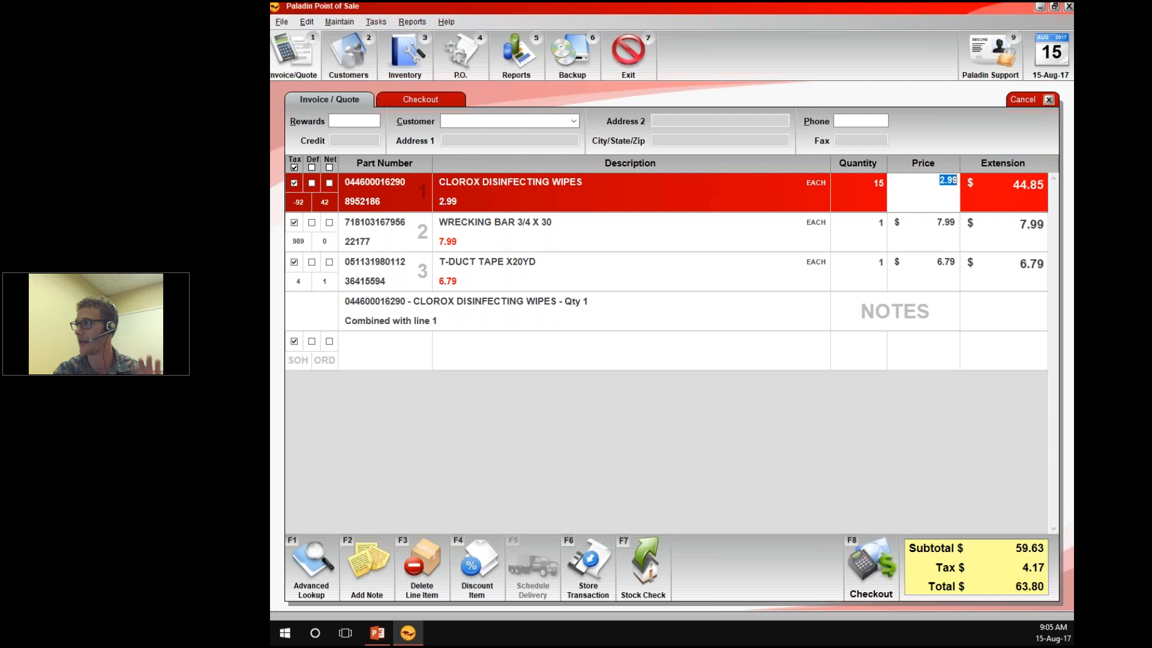
pyautogui.press('Down')
pyautogui.press('Down')
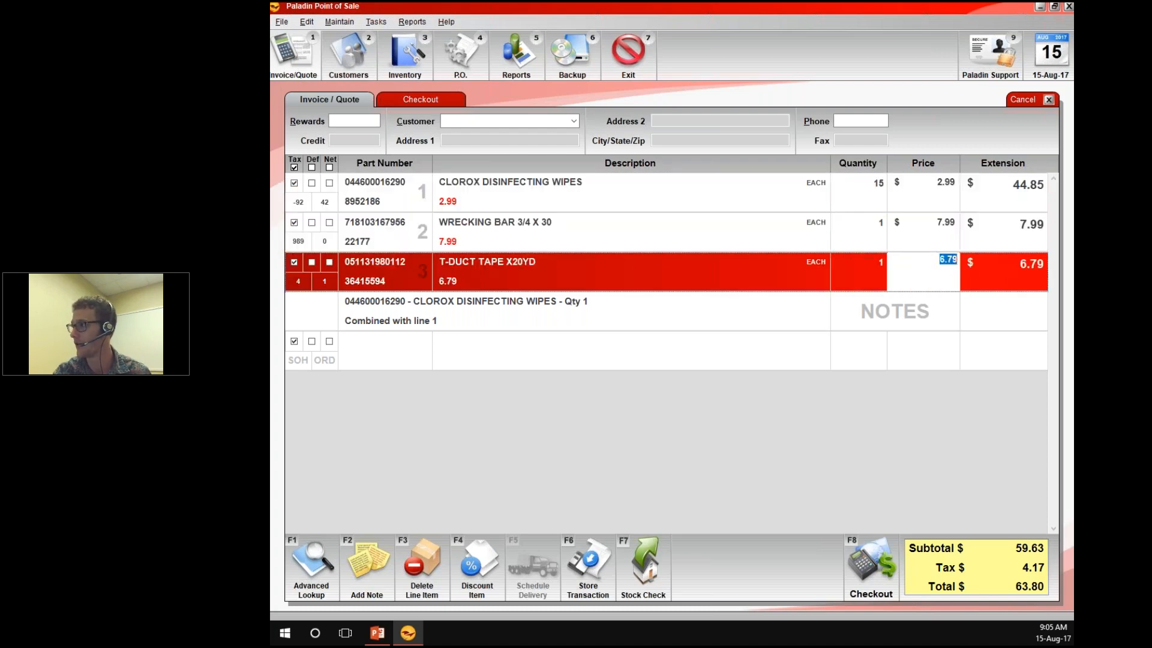
pyautogui.press('Up')
pyautogui.press('Up')
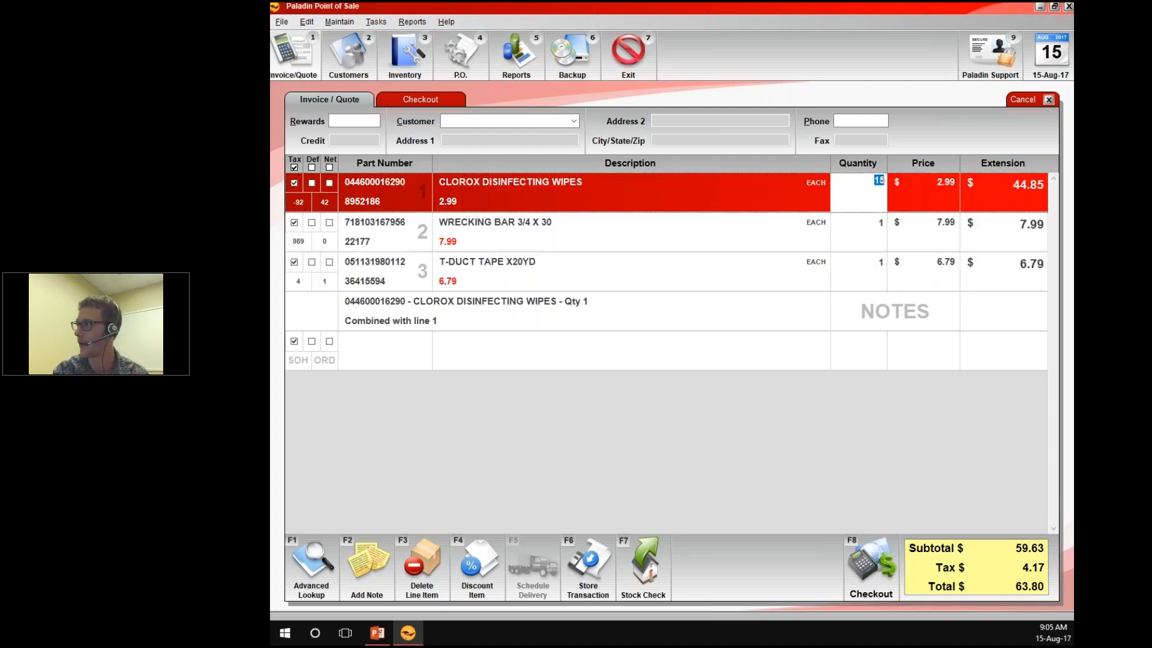
pyautogui.press('Down')
# Try to override the Clorox Disinfecting Wipes price with .01, and dismiss the manager approval request
pyautogui.press('Up')
pyautogui.press('Down')
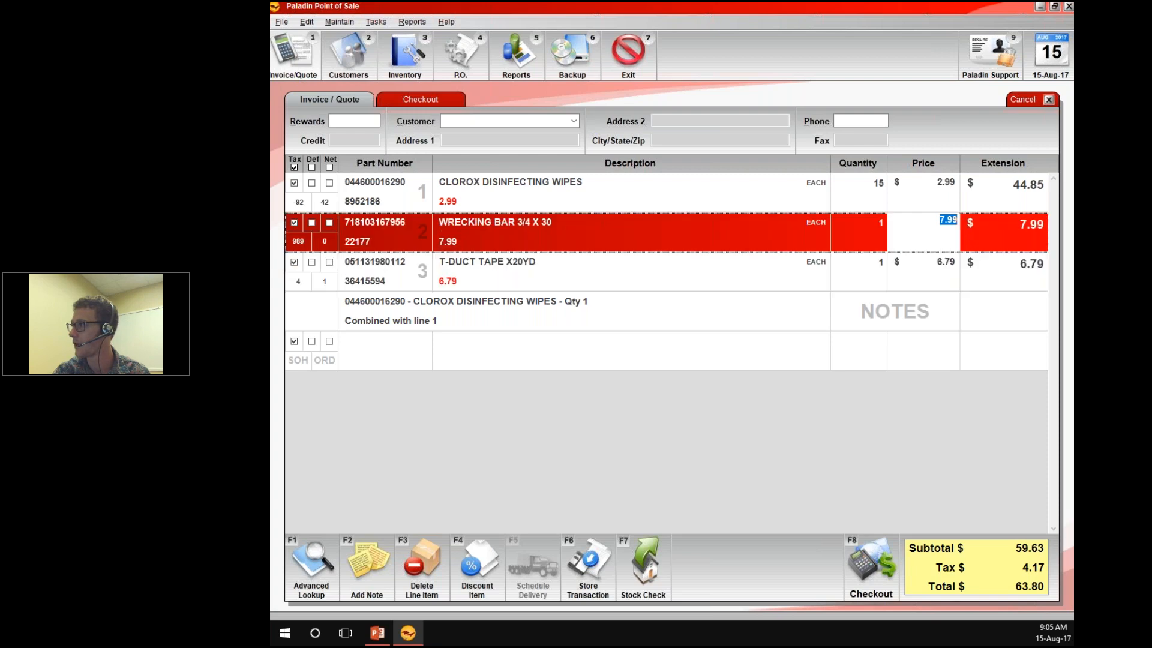
pyautogui.press('Up')
pyautogui.press('Up')
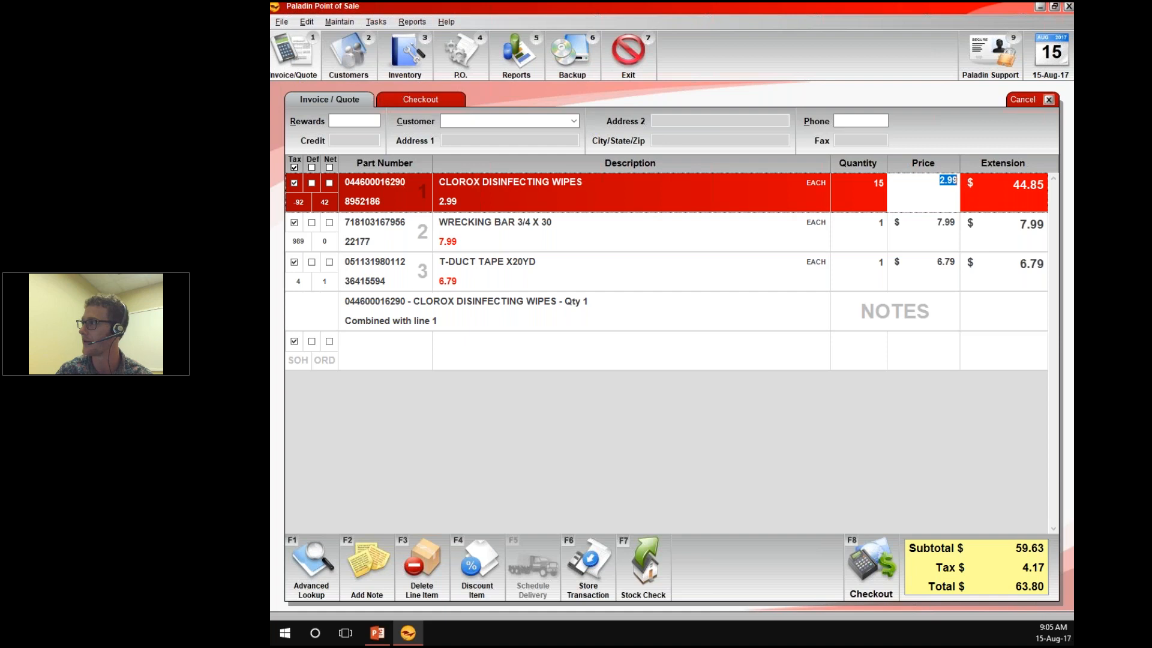
pyautogui.write('.01')
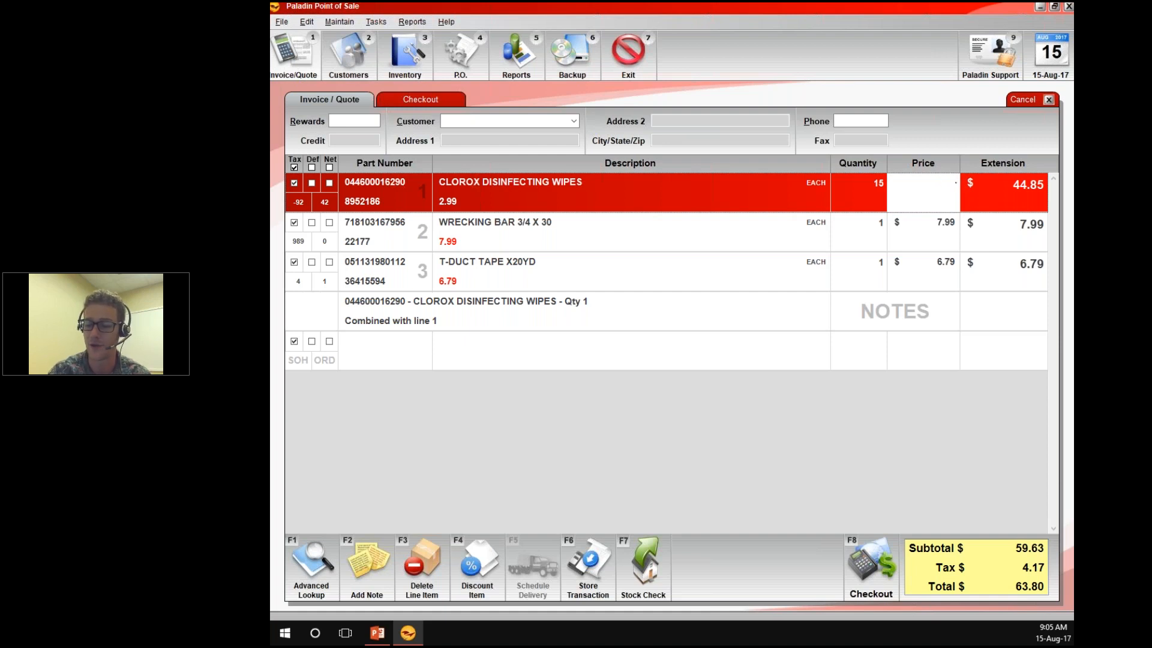
pyautogui.press('Return')
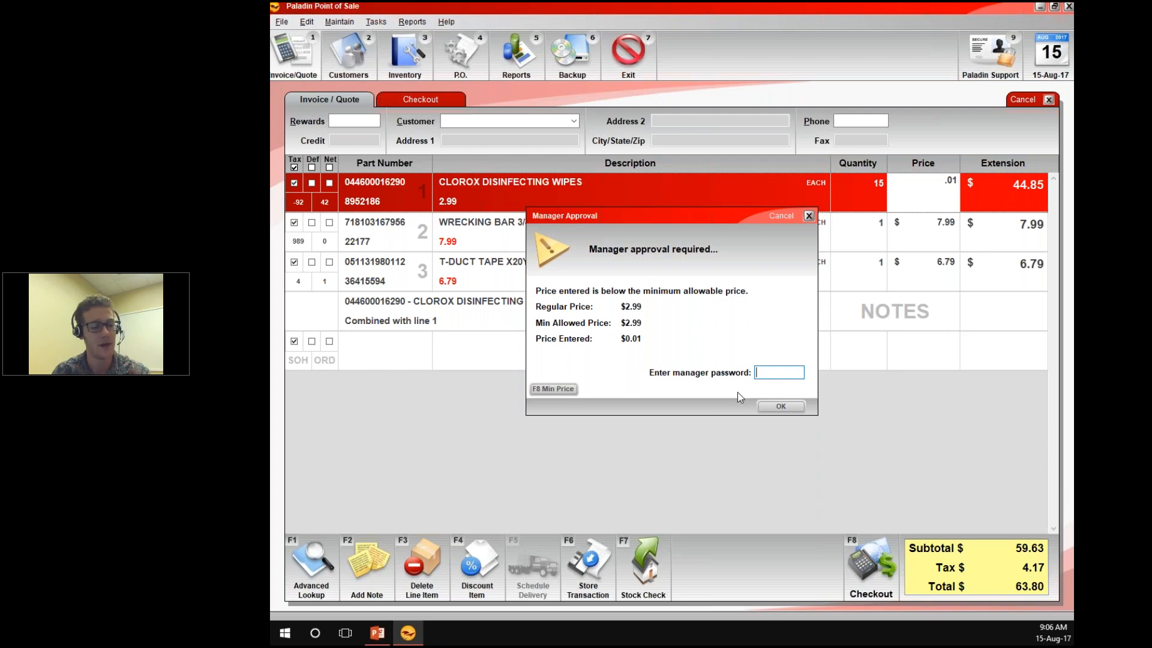
pyautogui.press('Escape')
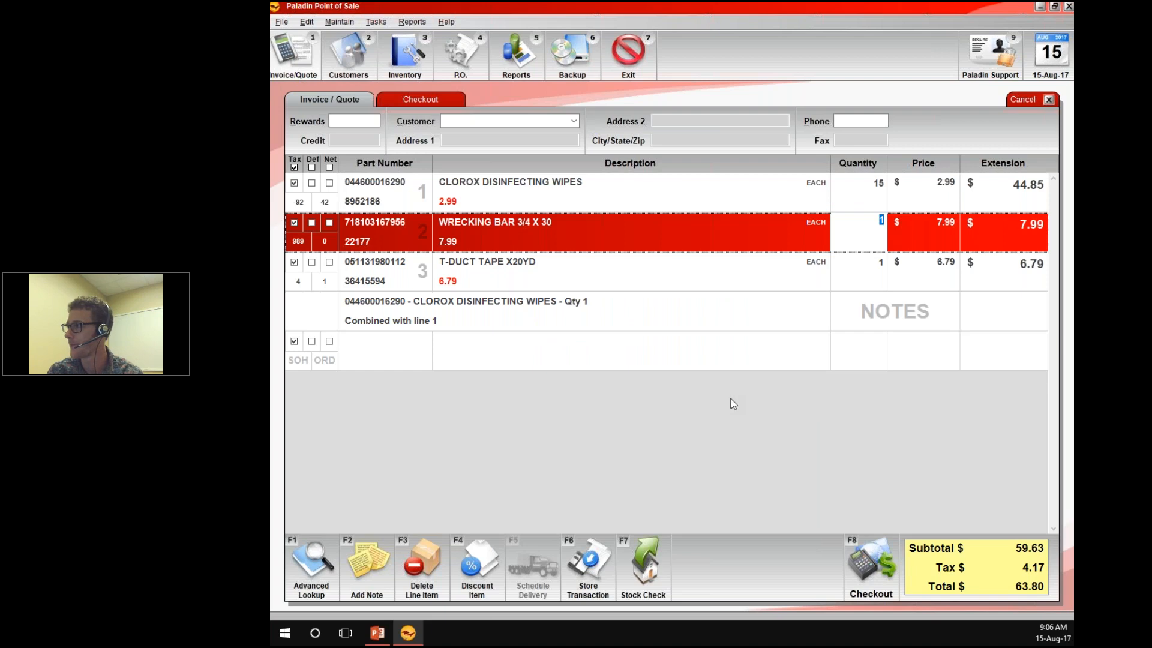
pyautogui.click(505, 317)
pyautogui.click(498, 358)
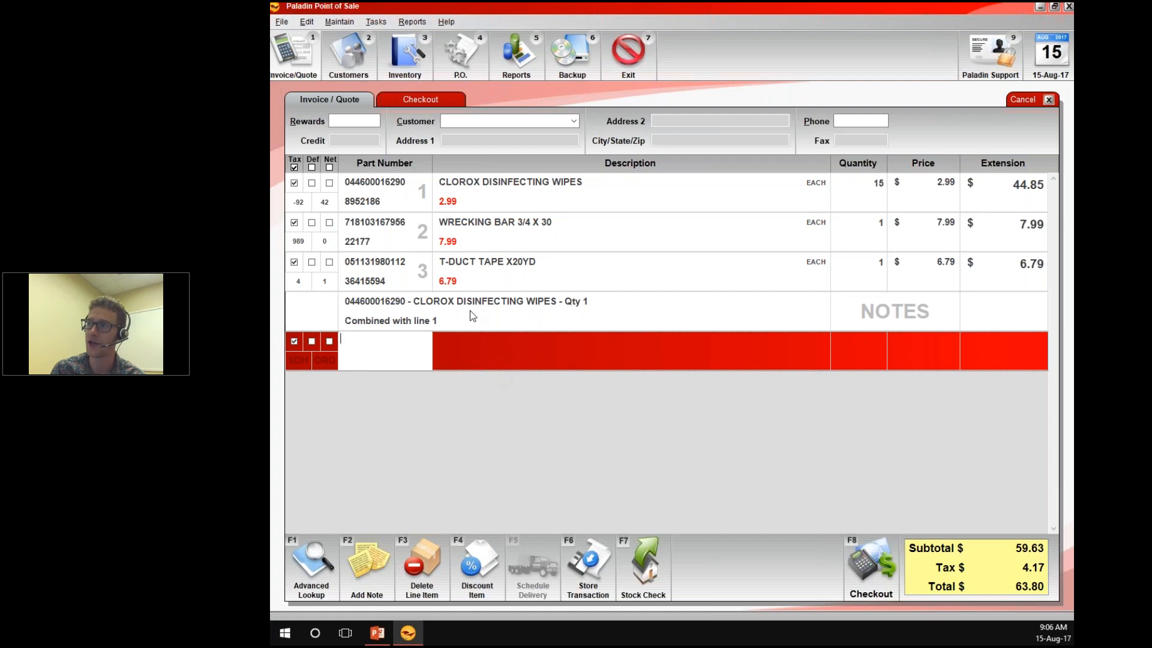
pyautogui.click(454, 121)
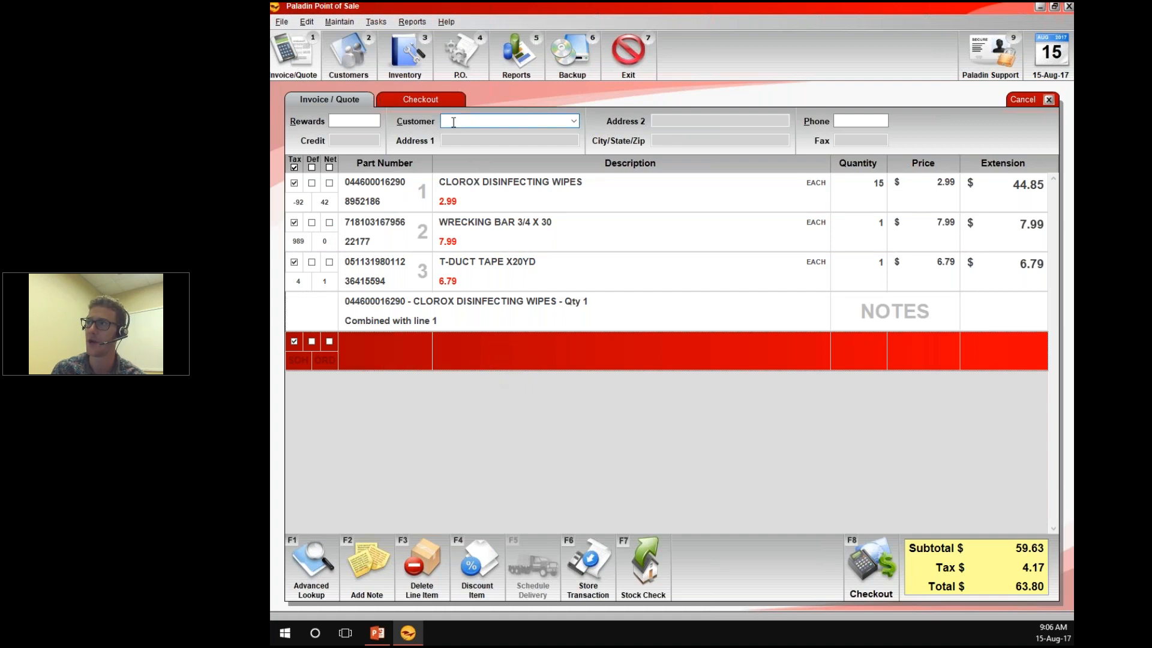
pyautogui.click(460, 368)
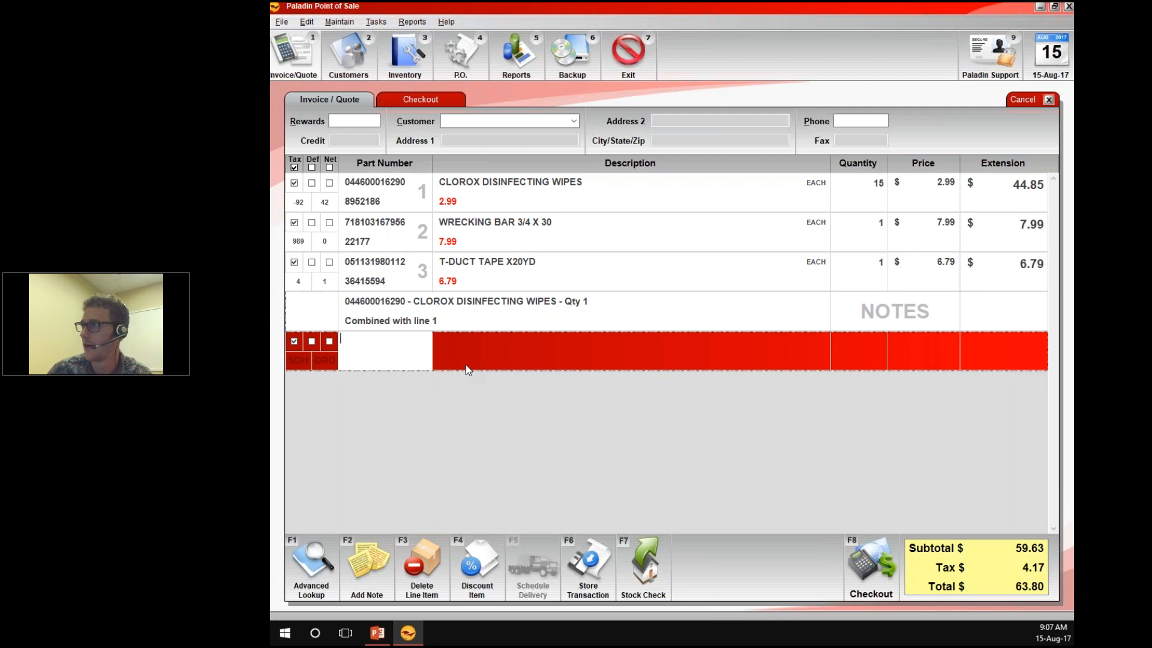
# Move the focus among the invoice's Customer, Phone and Rewards fields
pyautogui.press('alt')
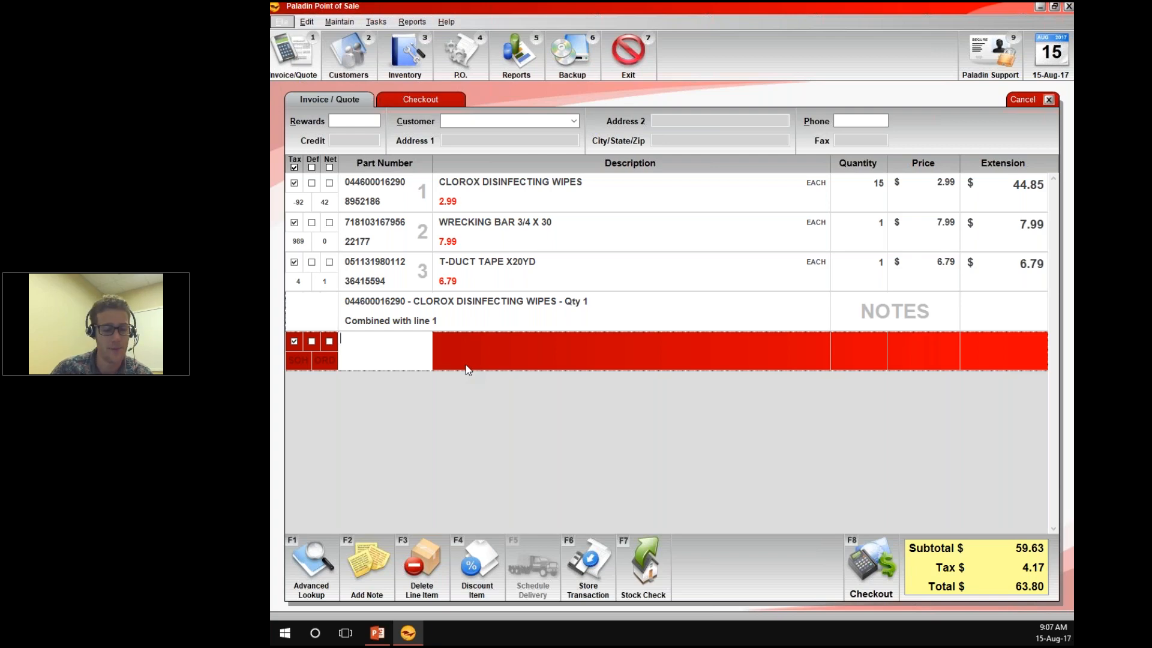
pyautogui.press('alt')
pyautogui.hotkey('alt', 'c')
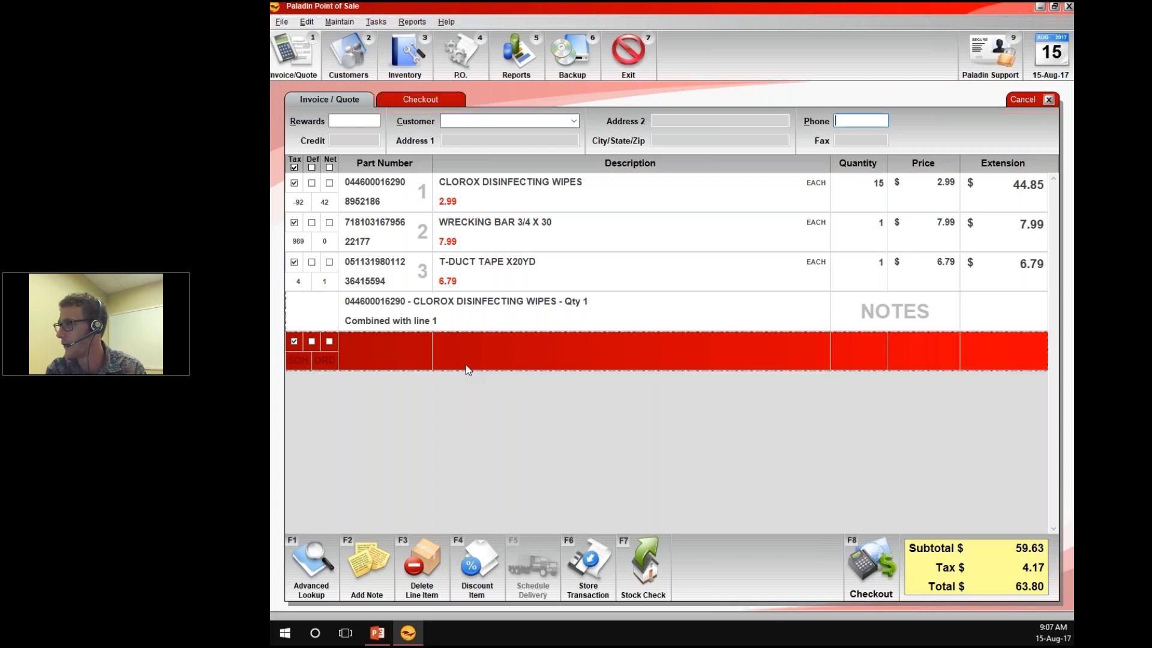
pyautogui.hotkey('alt', 'r')
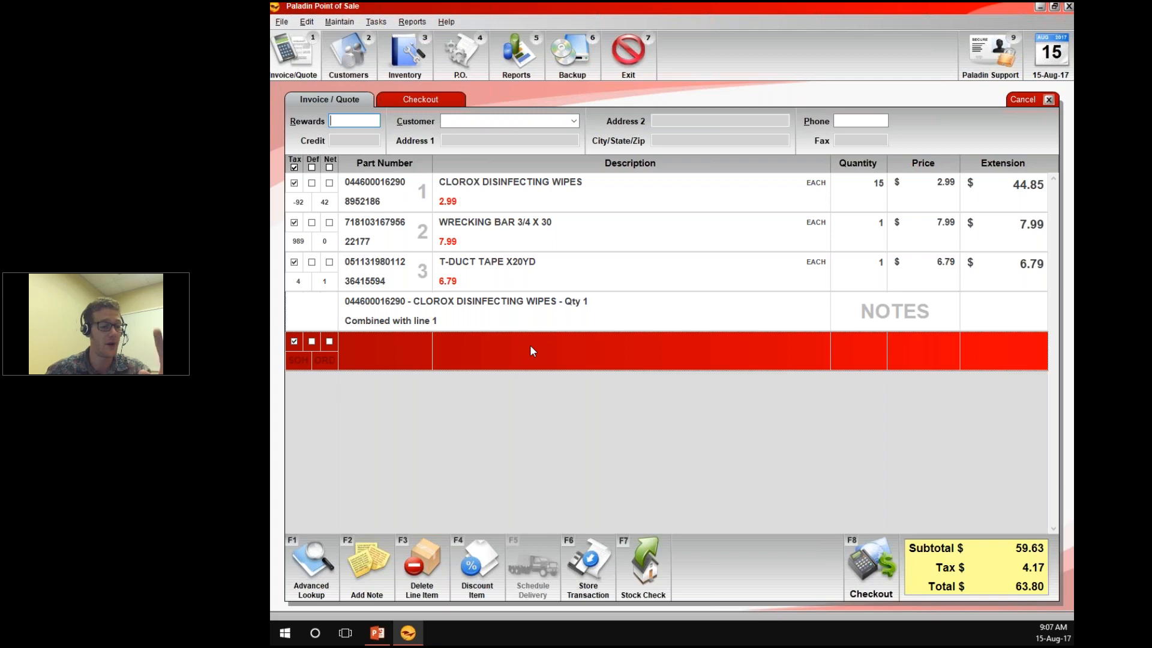
# View the Customers screen and return to the open invoice
pyautogui.hotkey('ctrl', '2')
pyautogui.hotkey('ctrl', '3')
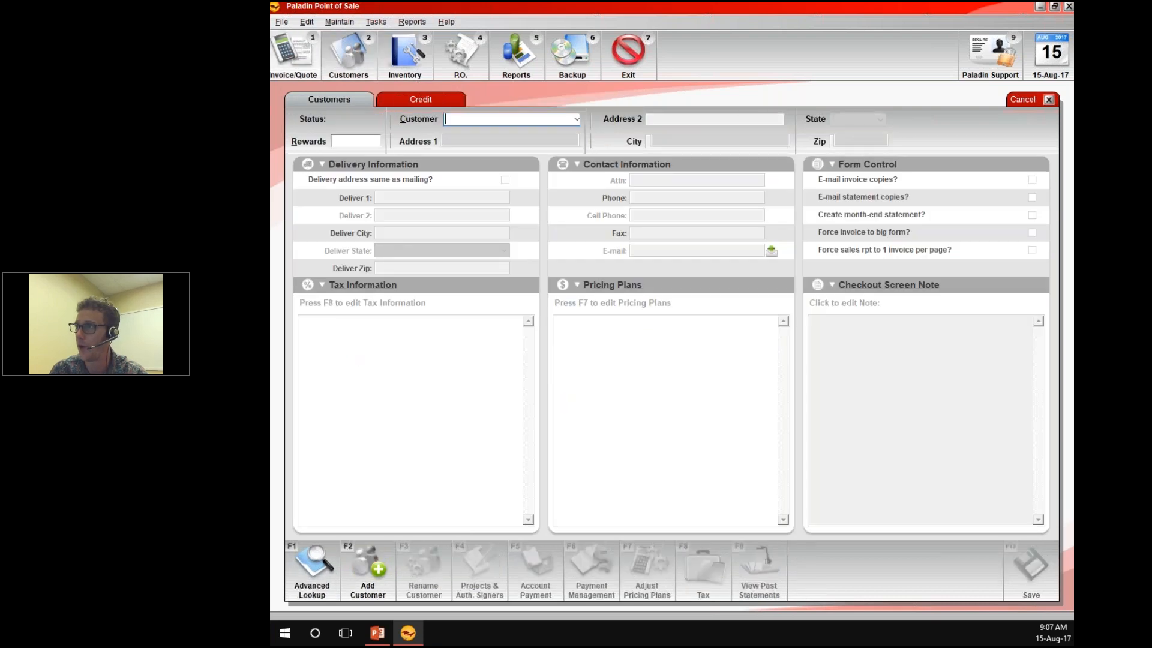
pyautogui.press('Escape')
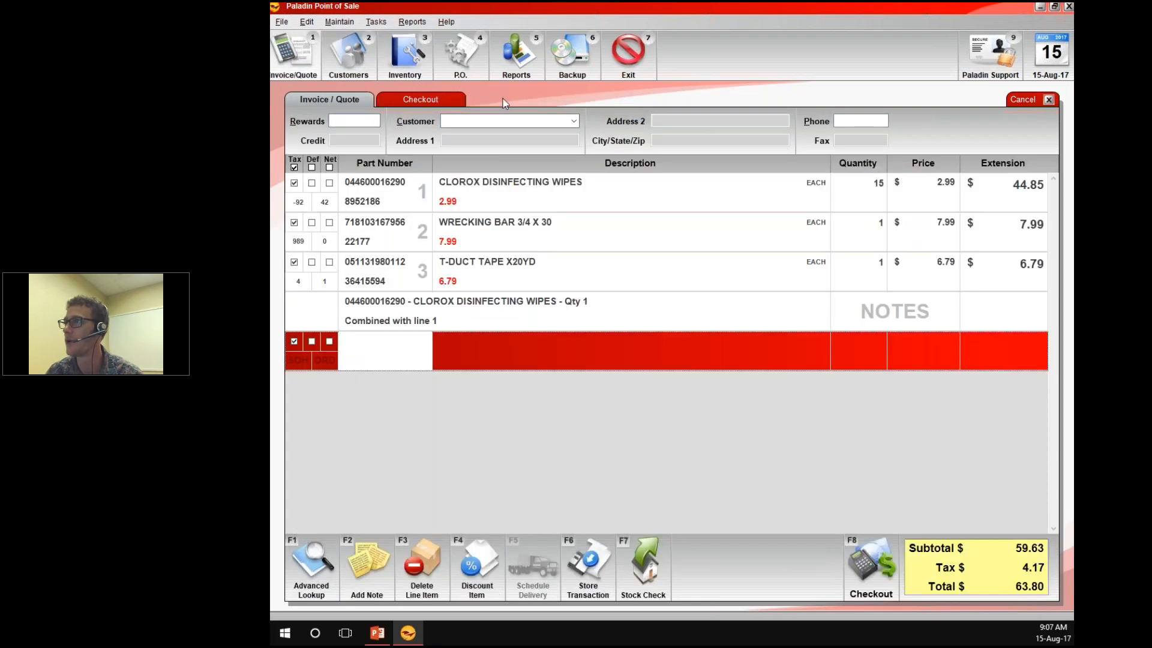
# Search customers for "brogan" from the invoice's Customer field and assign BROGAN CONTRACTING to the invoice
pyautogui.doubleClick(456, 116)
pyautogui.click(1023, 167)
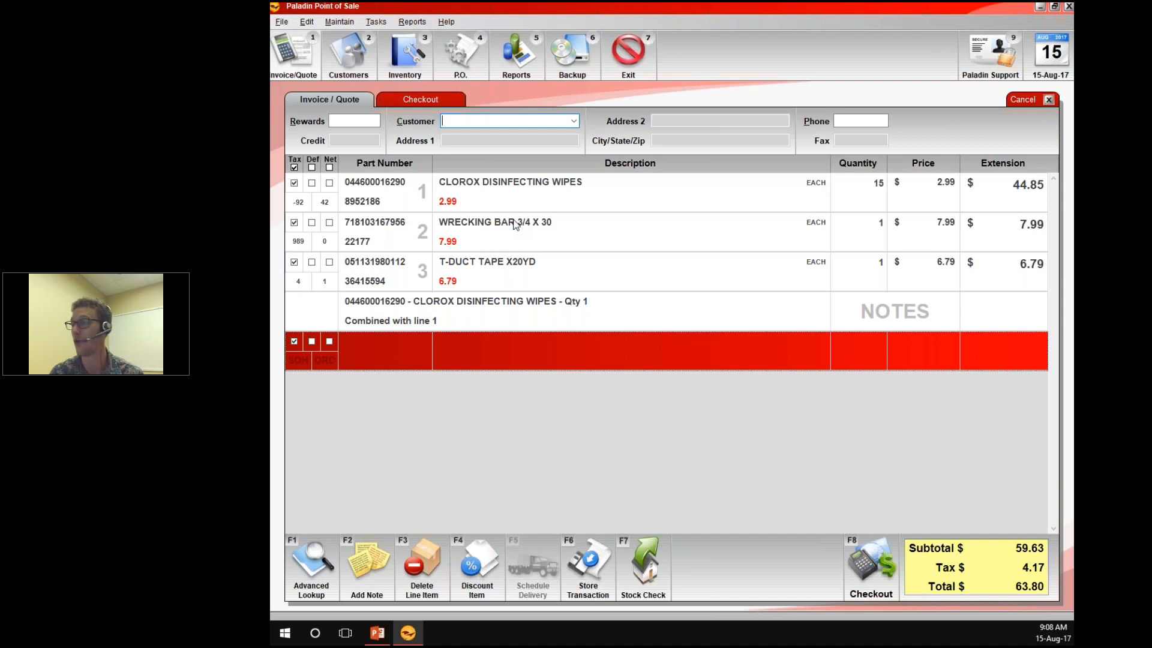
pyautogui.write('brogan')
pyautogui.press('Return')
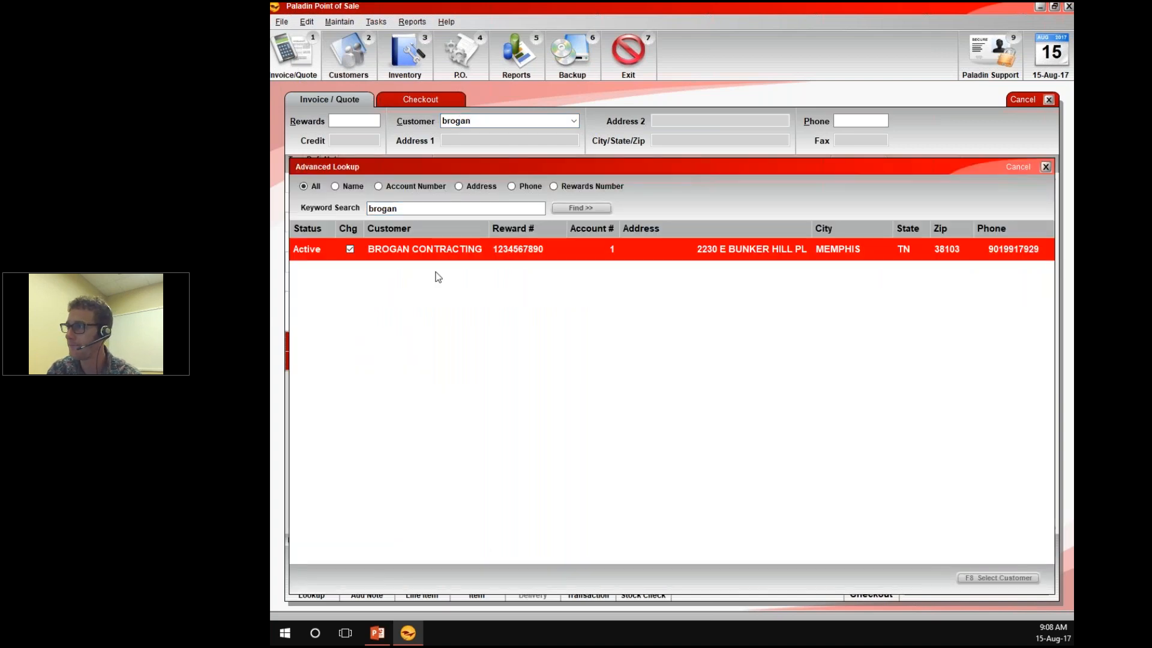
pyautogui.doubleClick(394, 254)
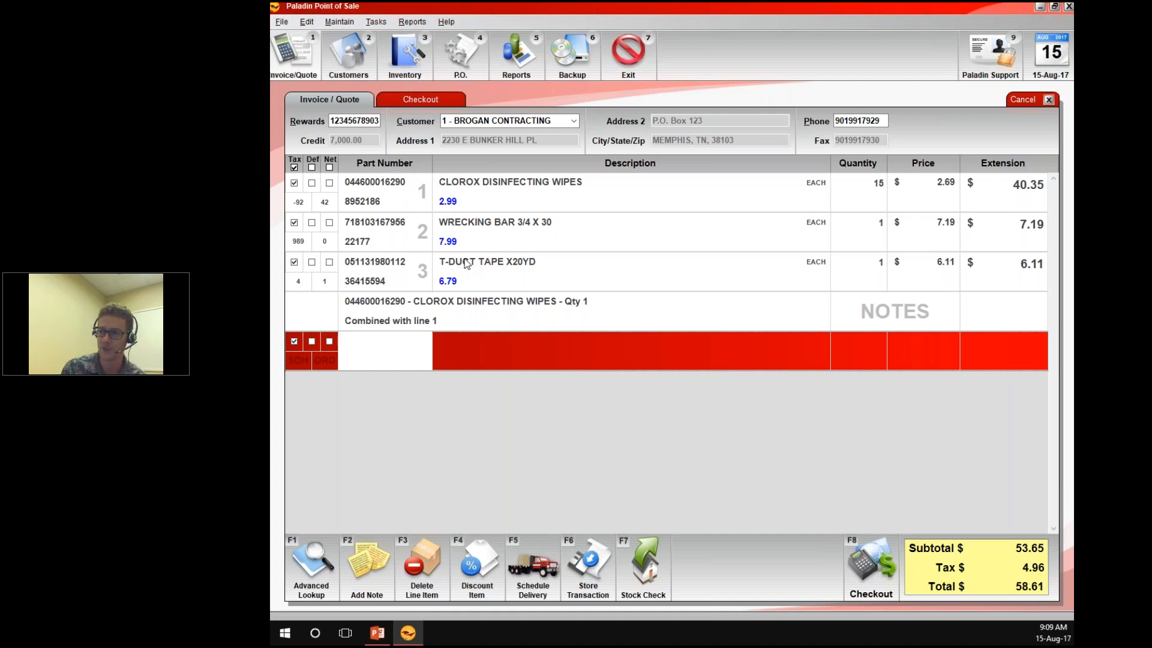
# Open the inventory lookup, try its different search types, and set it to search by Department
pyautogui.click(304, 570)
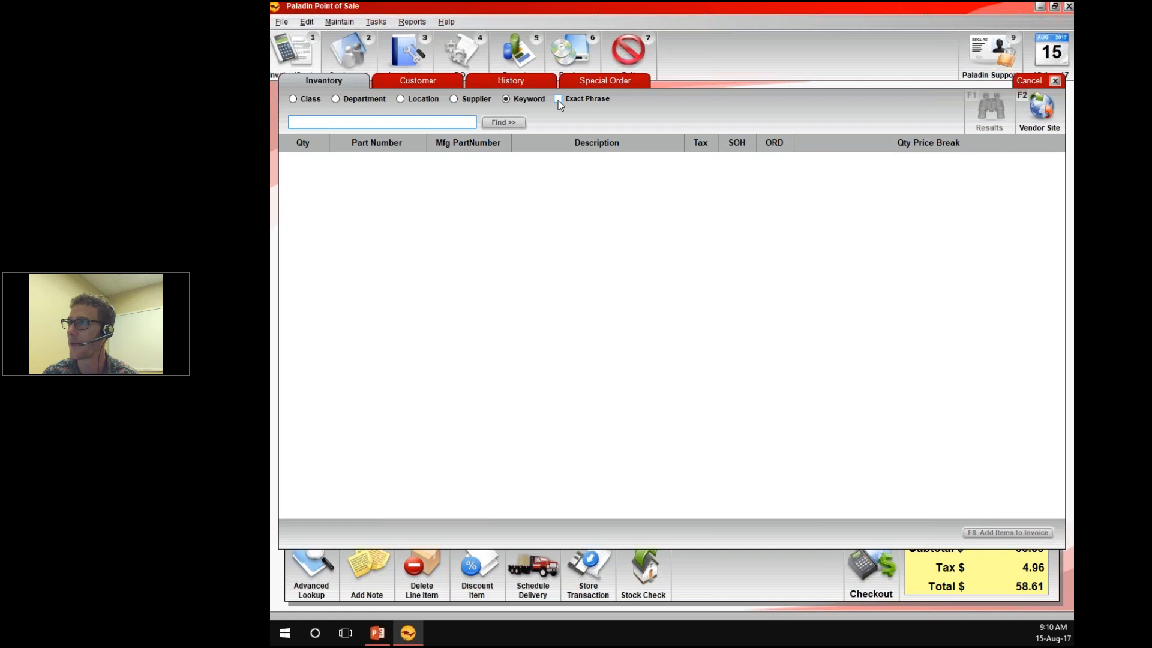
pyautogui.click(336, 99)
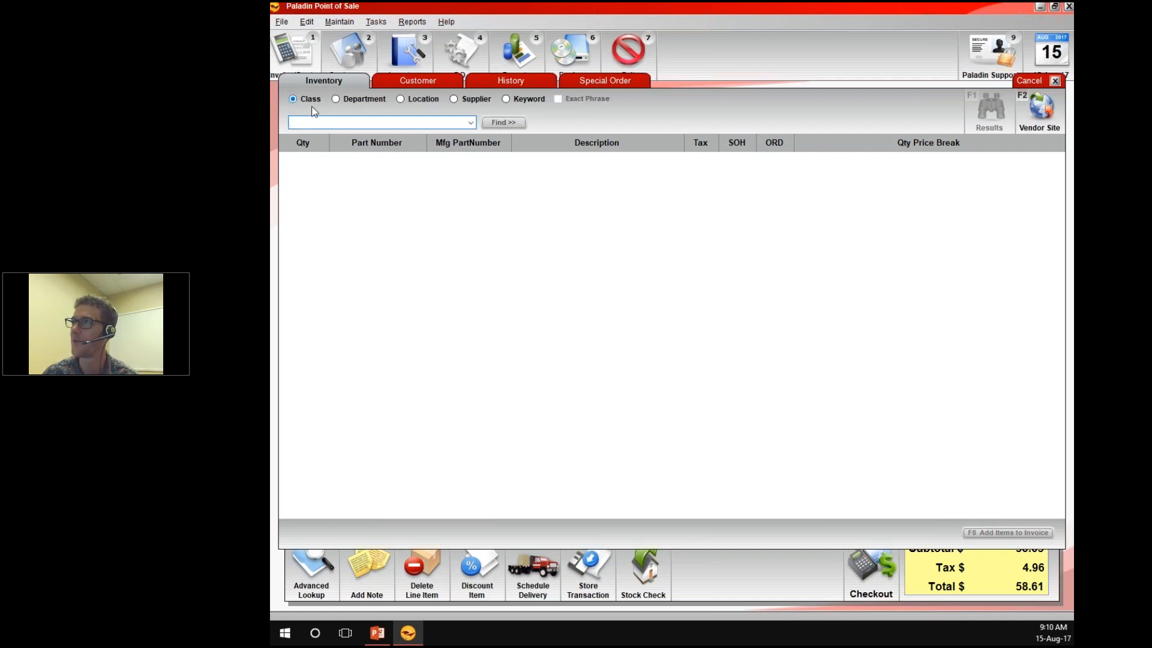
pyautogui.click(363, 103)
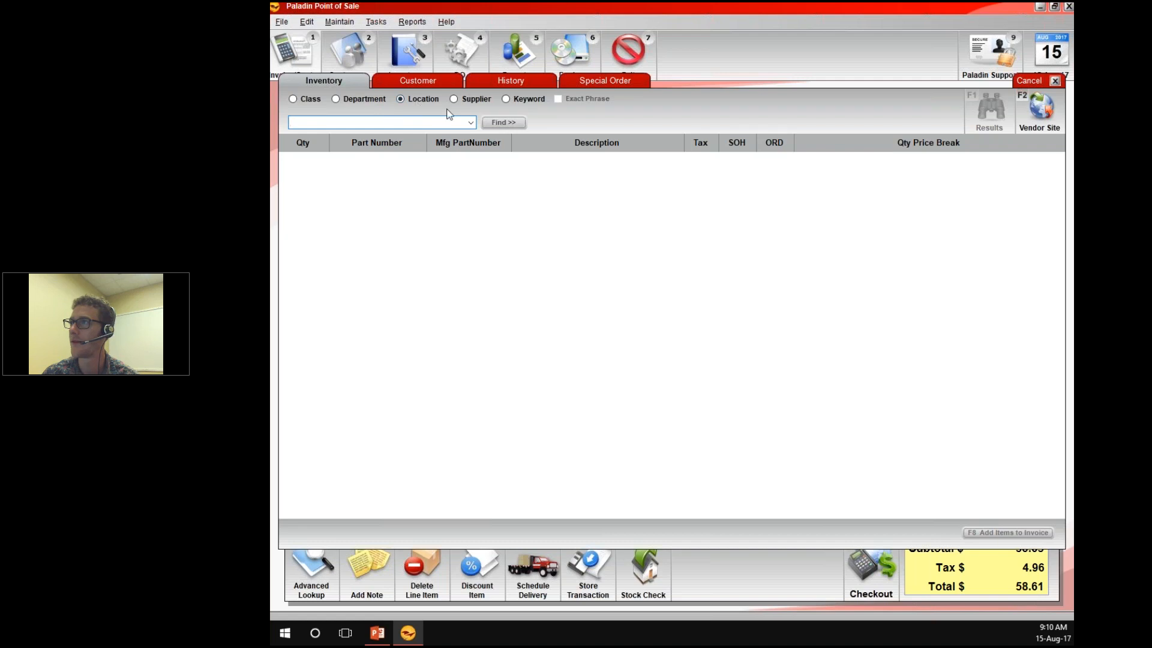
pyautogui.click(504, 105)
pyautogui.click(472, 104)
pyautogui.click(415, 103)
pyautogui.click(363, 104)
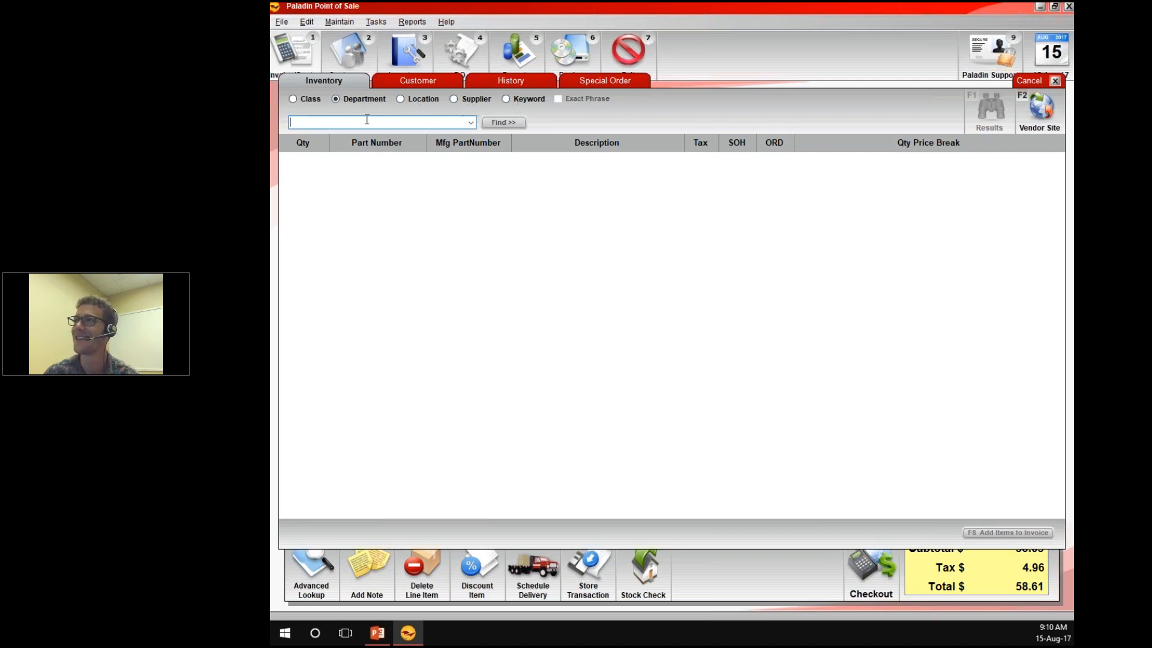
# List the items of department 4 - PLUMBING in the lookup and browse them
pyautogui.click(471, 123)
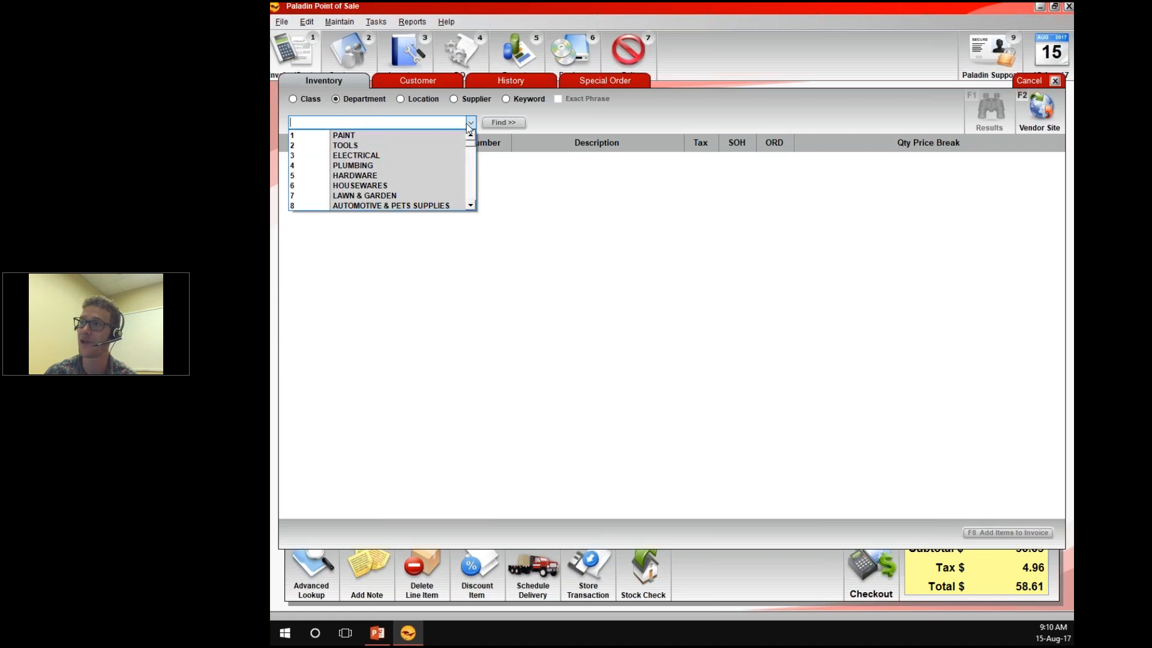
pyautogui.click(415, 169)
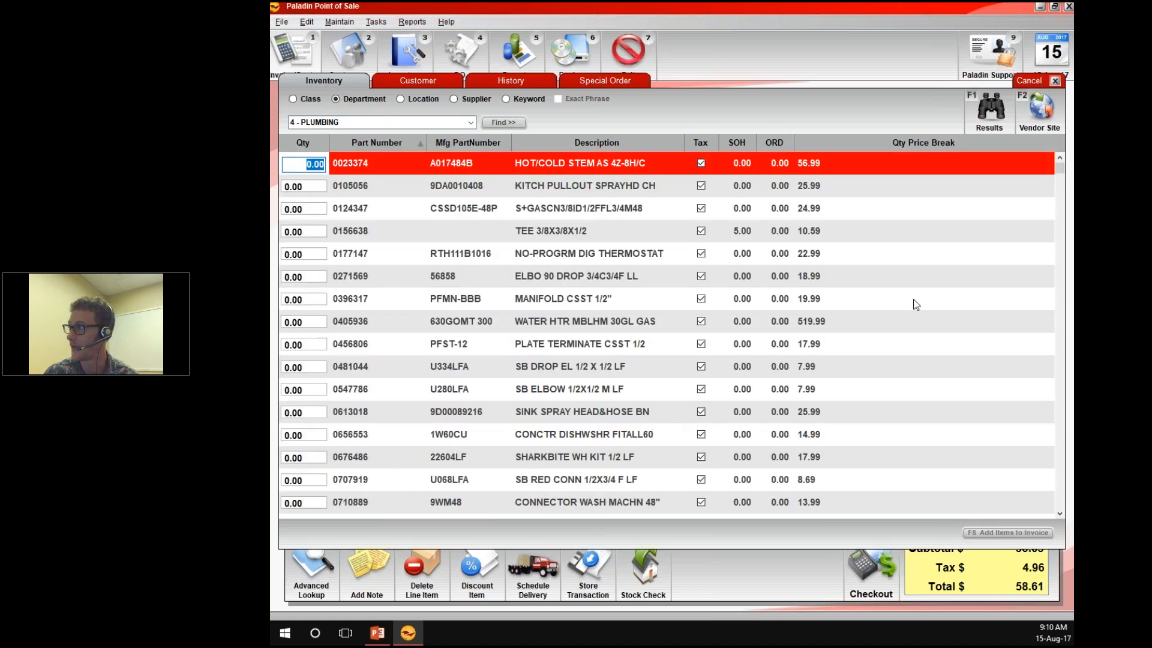
pyautogui.scroll(-3, 1064, 174)
pyautogui.scroll(3, 1065, 174)
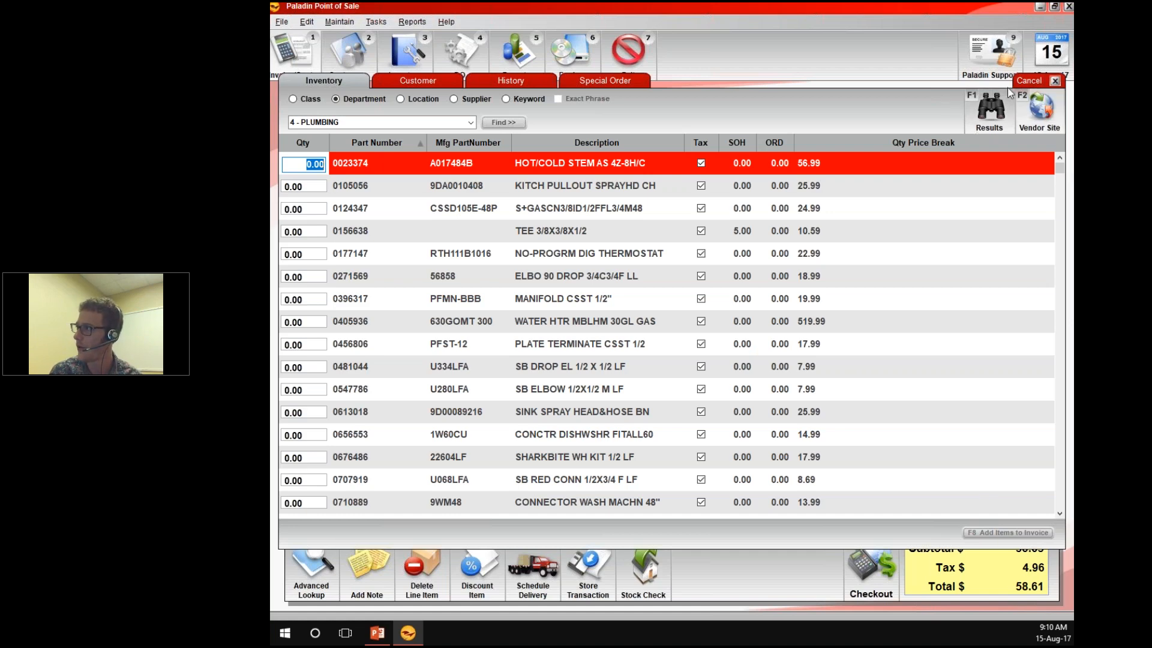
# Set the quantity of NO-PROGRM DIG THERMOSTAT to 1 in the lookup results and add it to the invoice
pyautogui.click(990, 114)
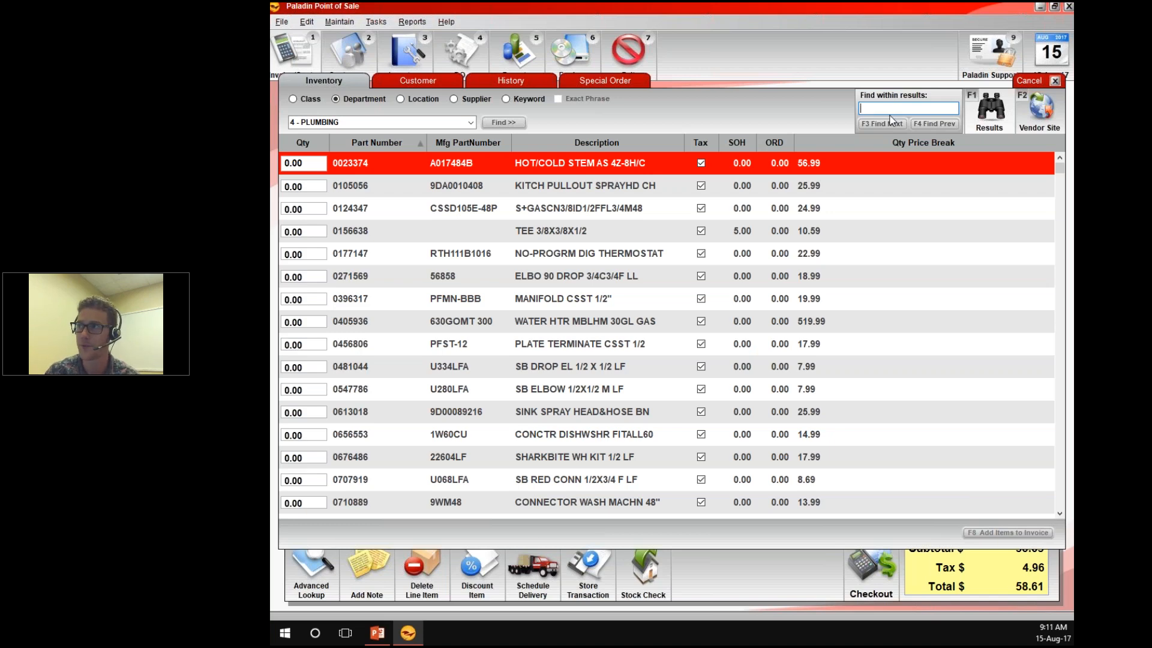
pyautogui.click(303, 164)
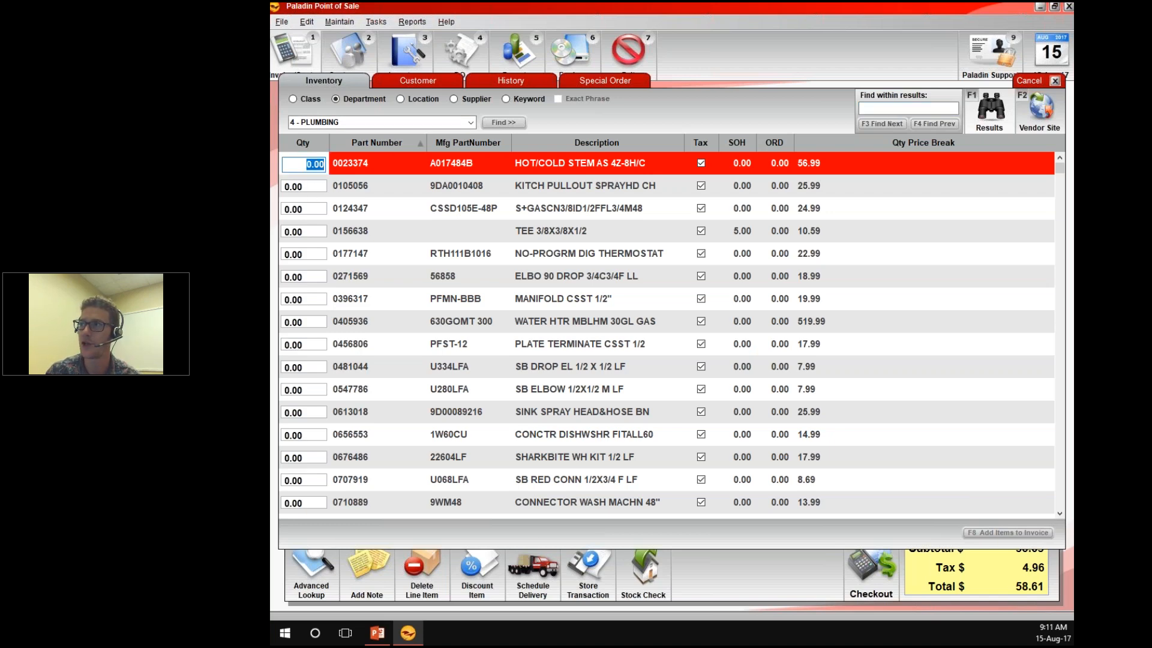
pyautogui.press('BackSpace')
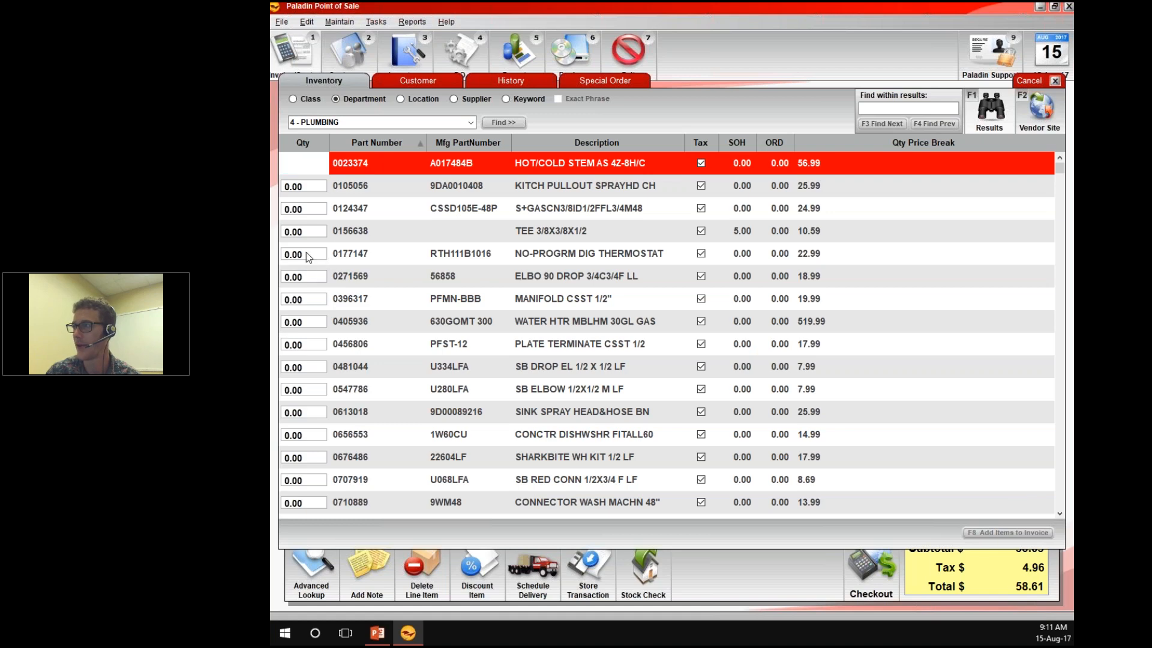
pyautogui.click(305, 255)
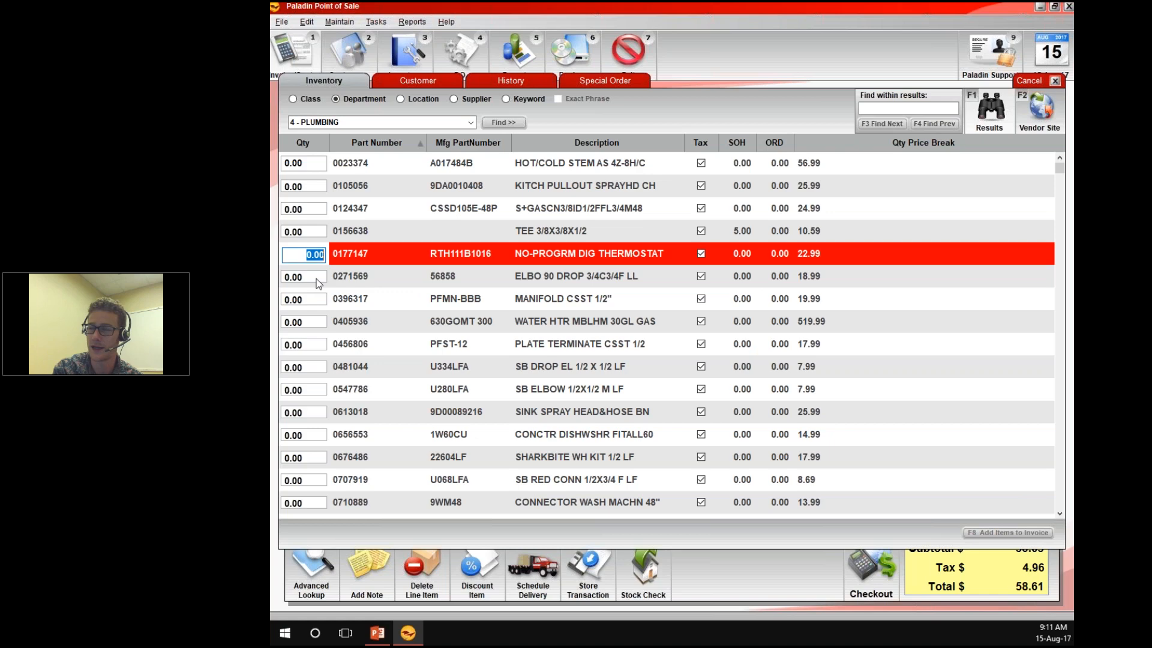
pyautogui.write('1')
pyautogui.press('Return')
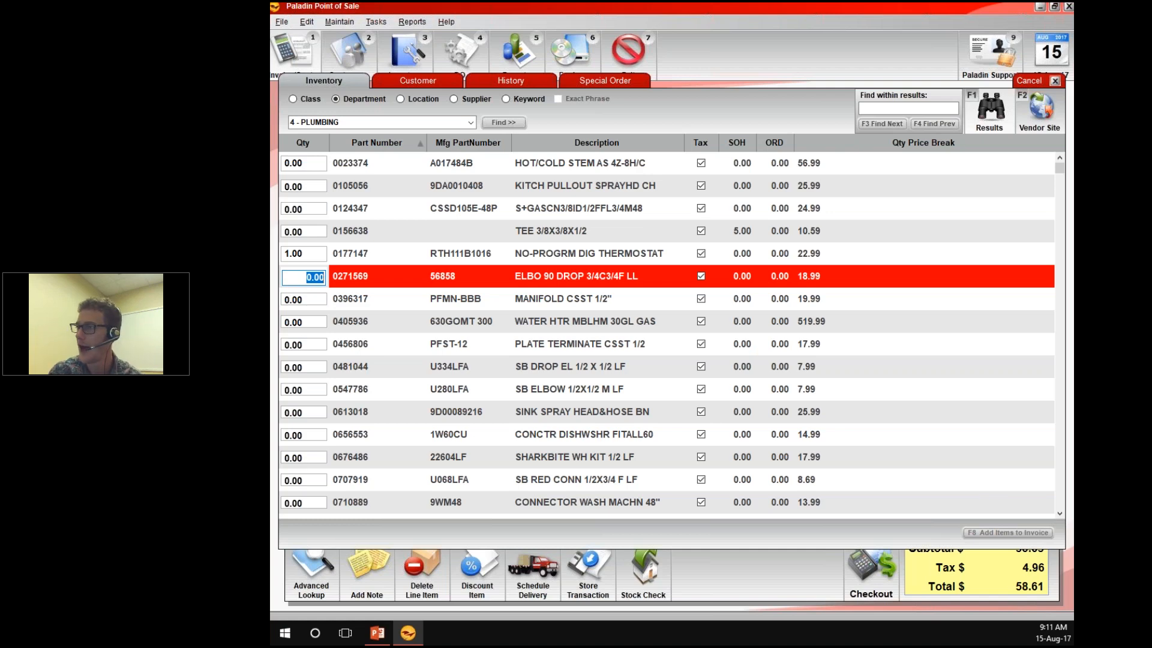
pyautogui.click(987, 531)
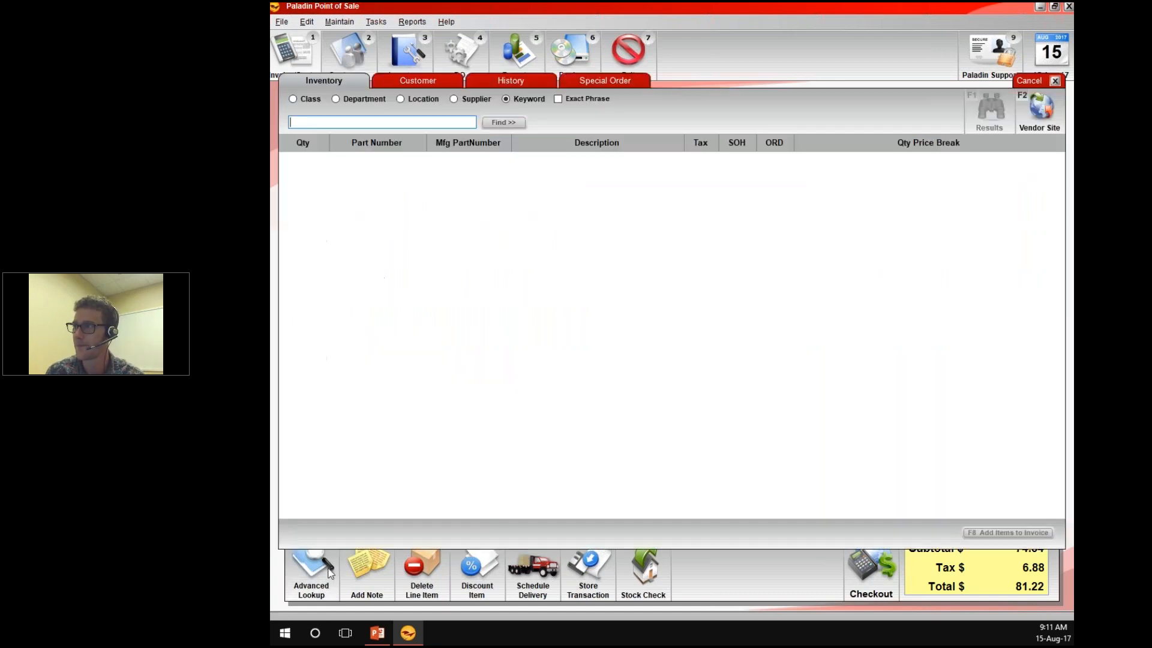
# Reopen the inventory lookup and list the items of the HARDWARE department
pyautogui.click(330, 576)
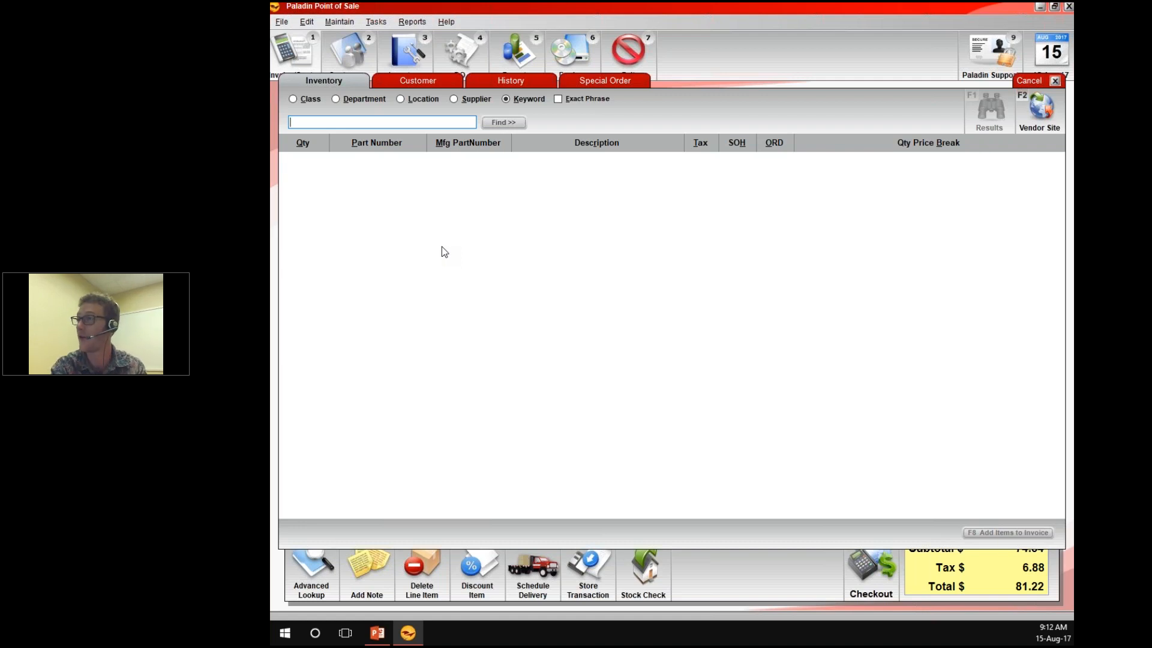
pyautogui.hotkey('alt', 'c')
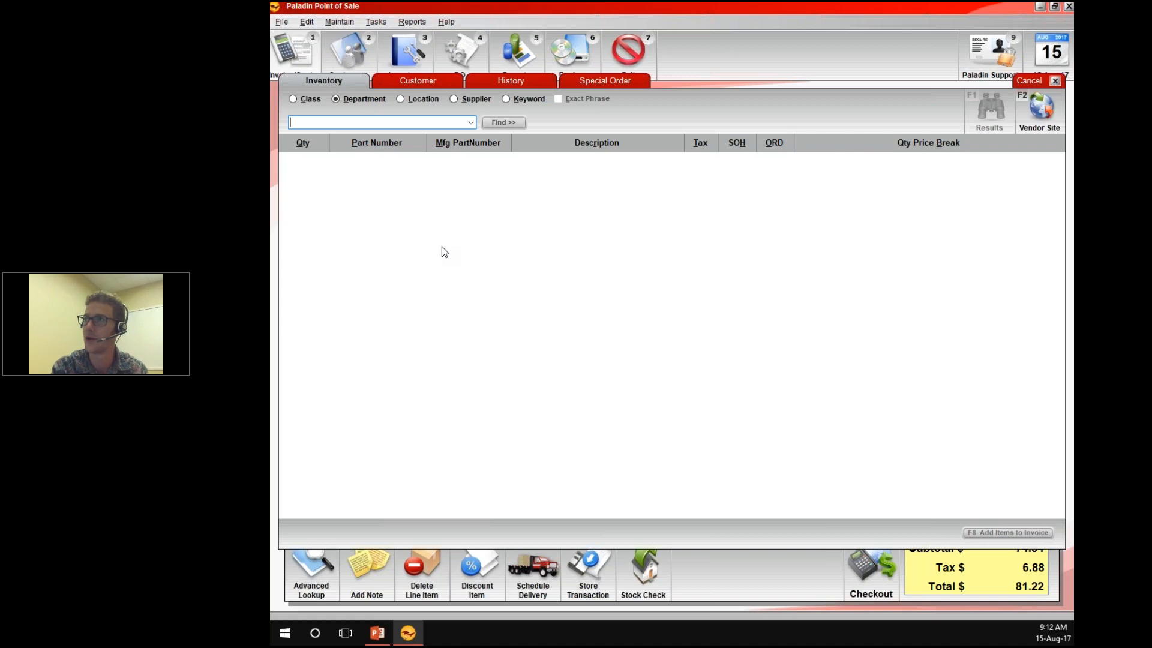
pyautogui.write('HARDWARE')
pyautogui.press('Return')
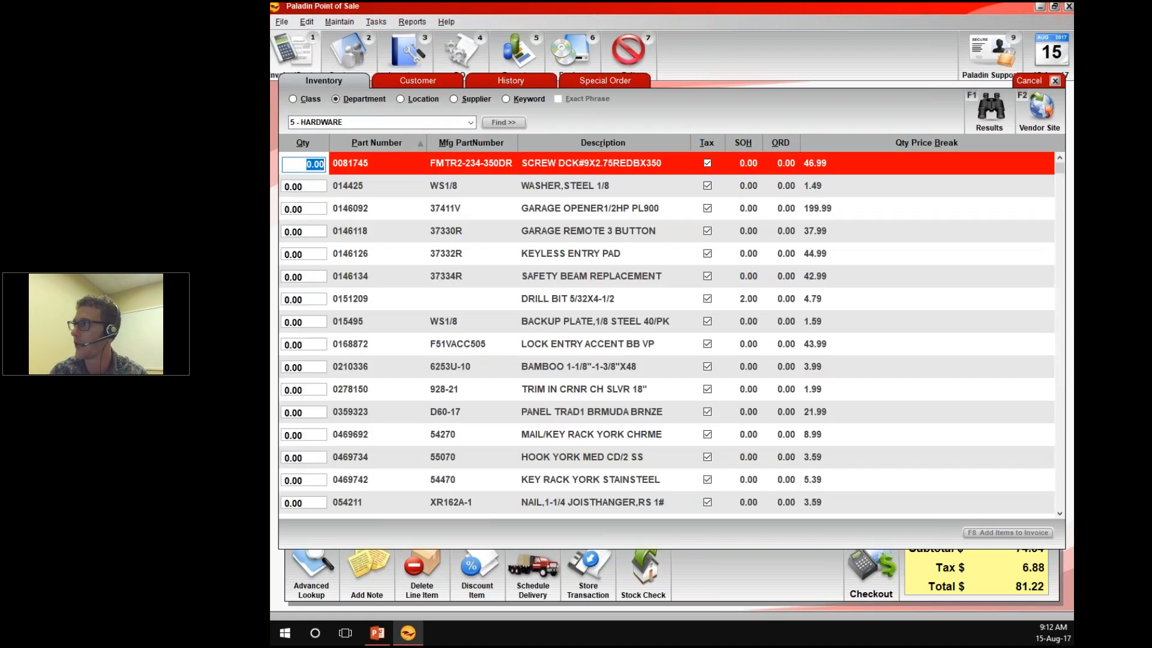
# Find "hammer" within the results, set the quantity of POWER HAMMER 476 to 1, and add it to the invoice
pyautogui.hotkey('ctrl', 'f')
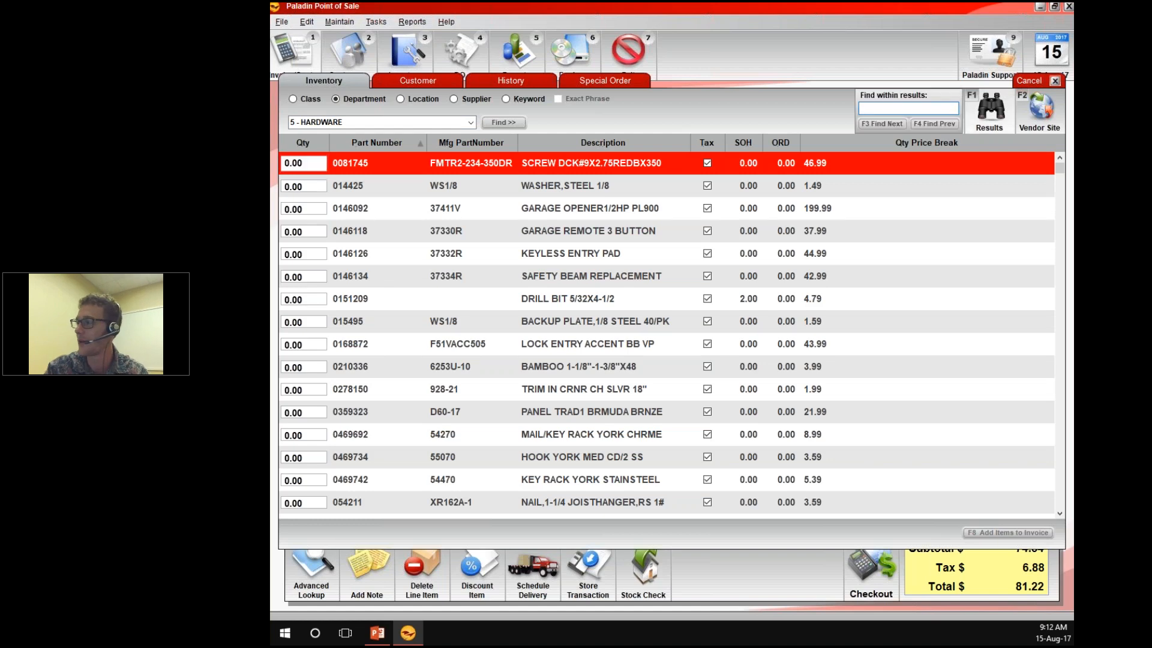
pyautogui.write('hammer')
pyautogui.press('Return')
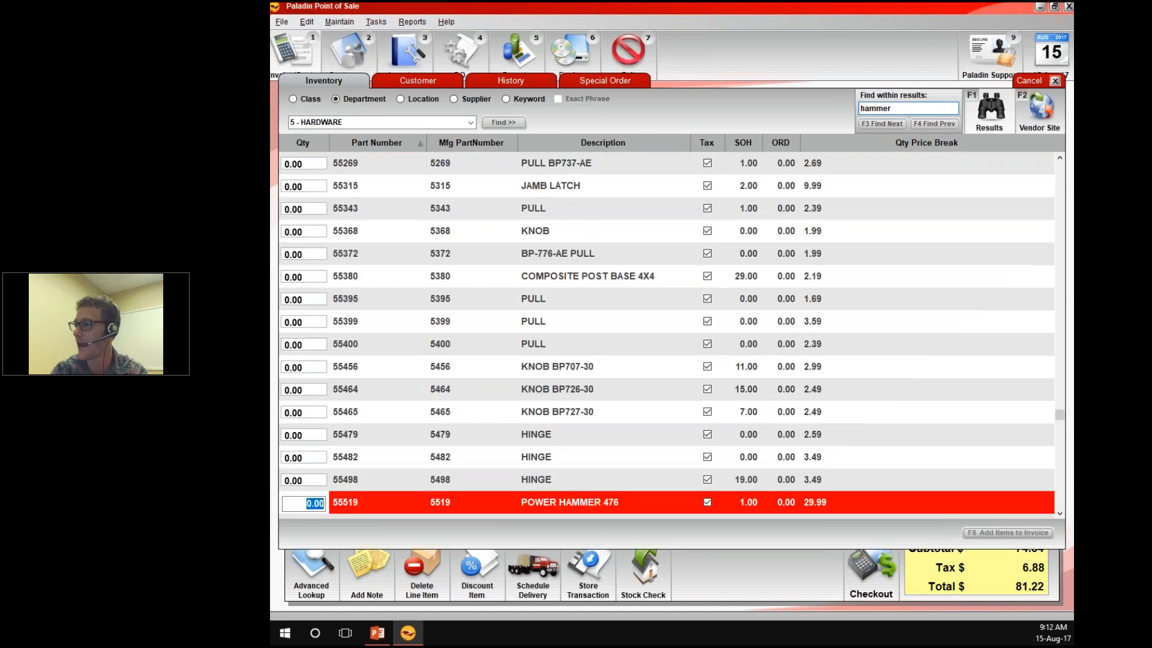
pyautogui.write('1')
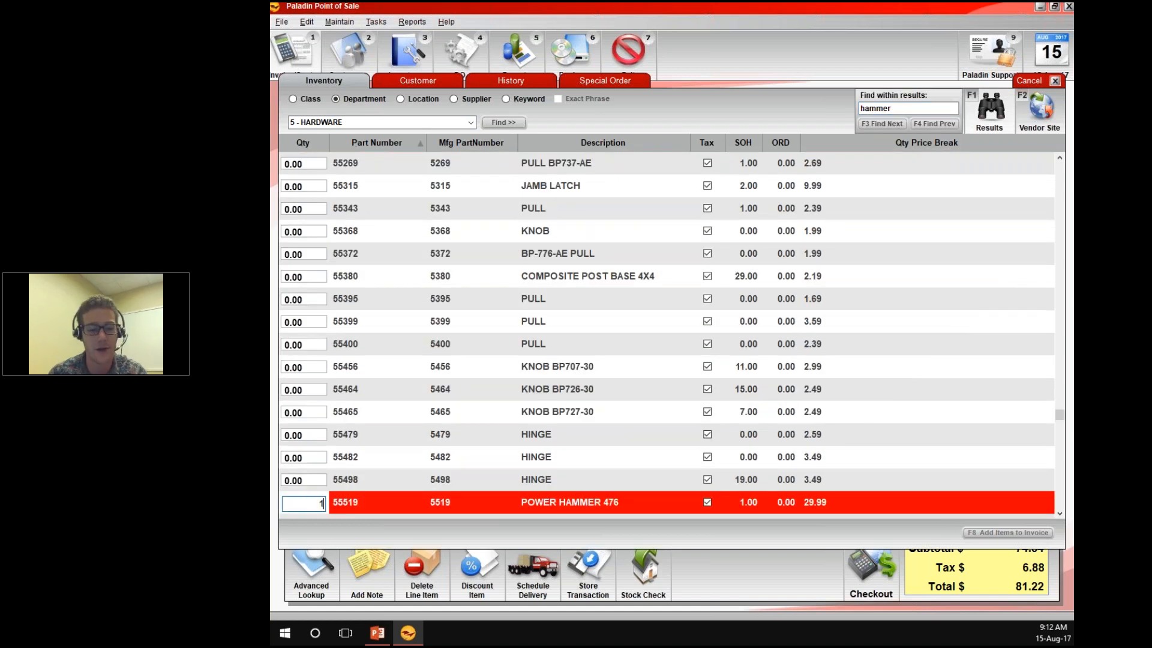
pyautogui.press('Return')
pyautogui.press('F8')
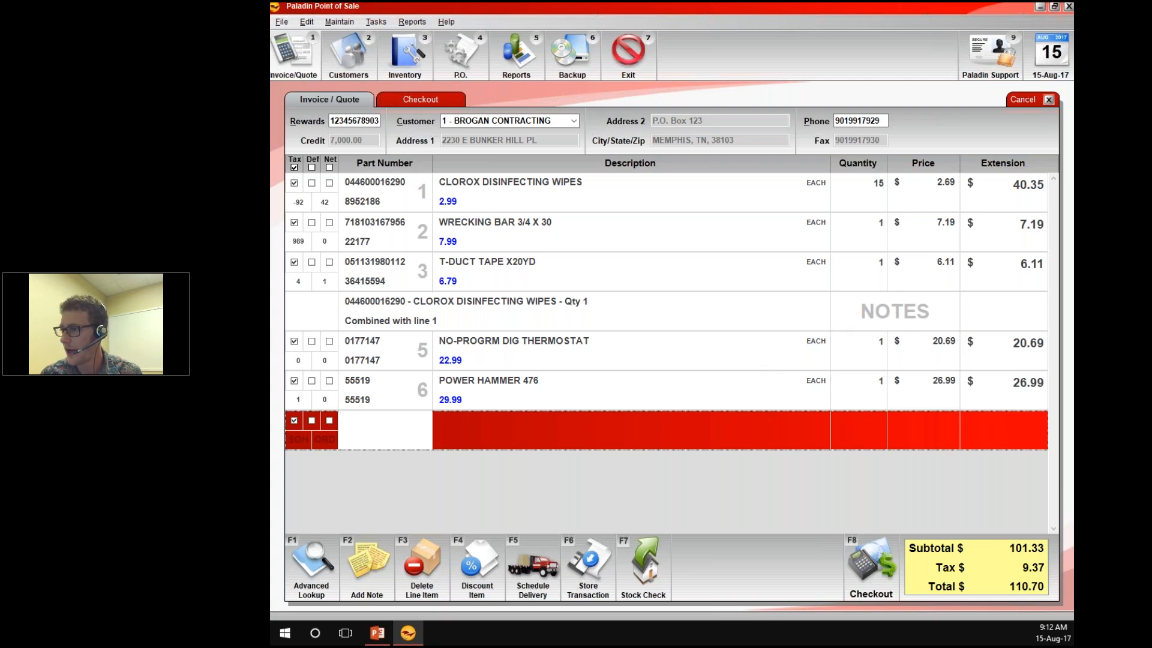
# Search the customer lookup for "brogan" and review the matching records
pyautogui.click(308, 564)
pyautogui.click(404, 81)
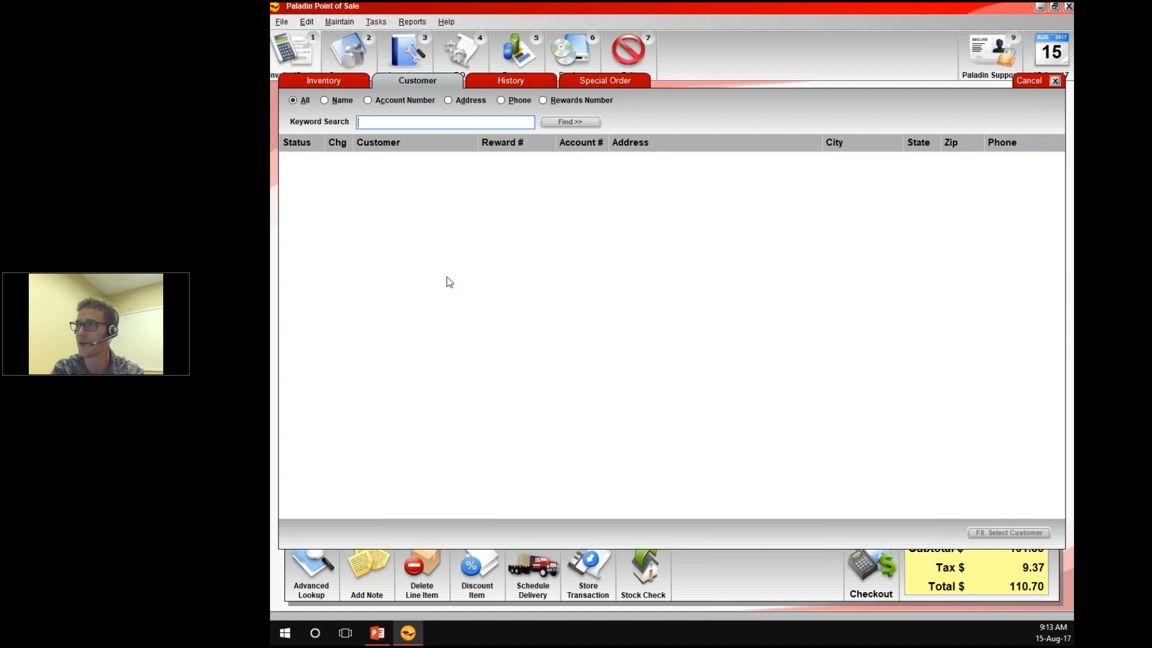
pyautogui.write('brogan')
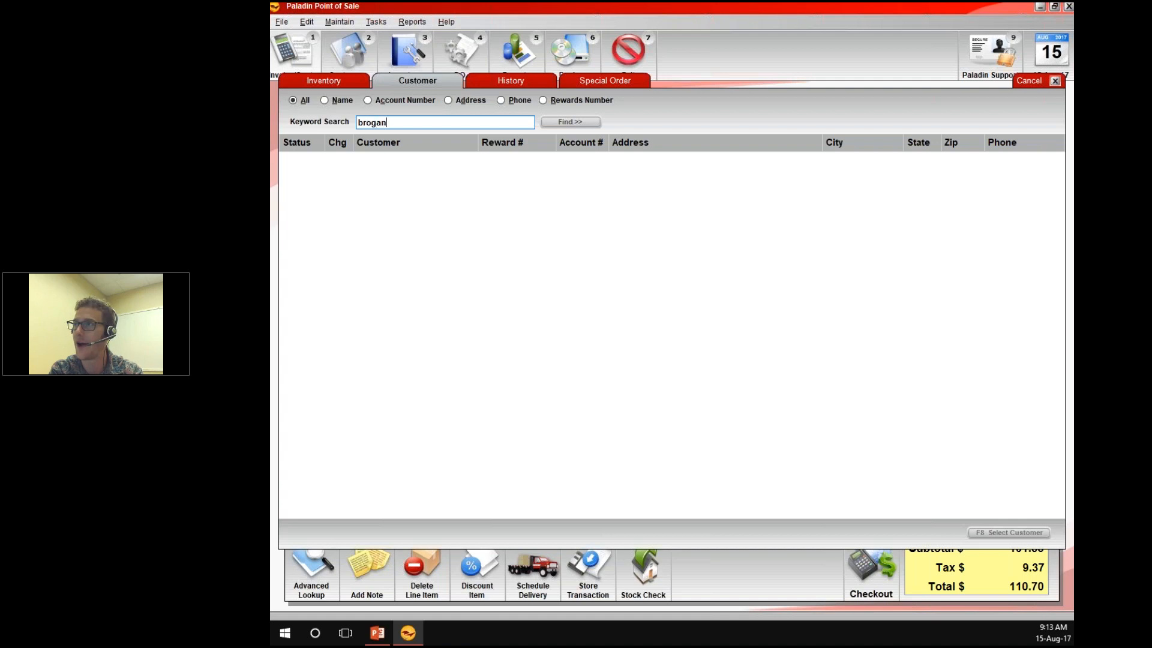
pyautogui.press('Return')
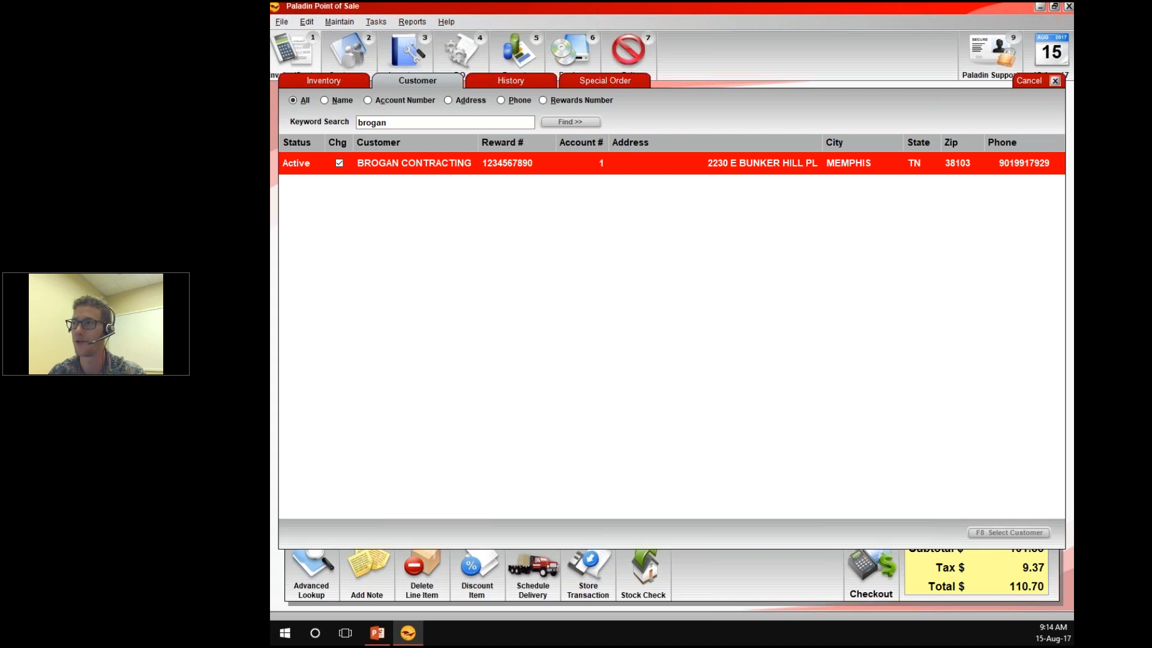
pyautogui.press('Escape')
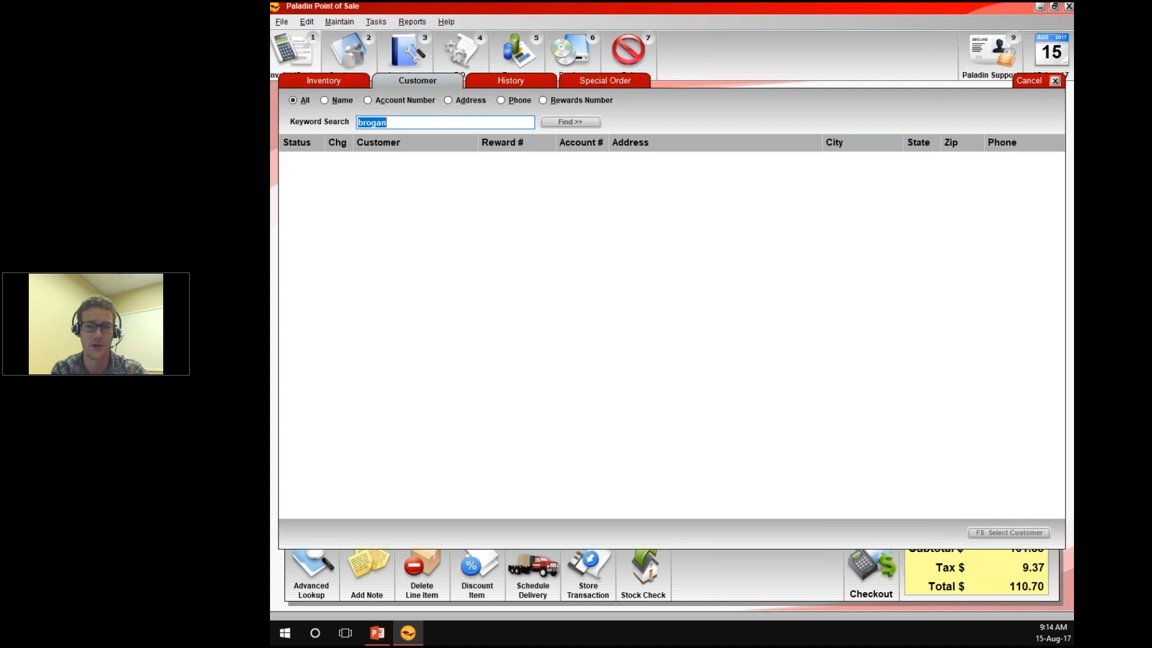
pyautogui.press('Return')
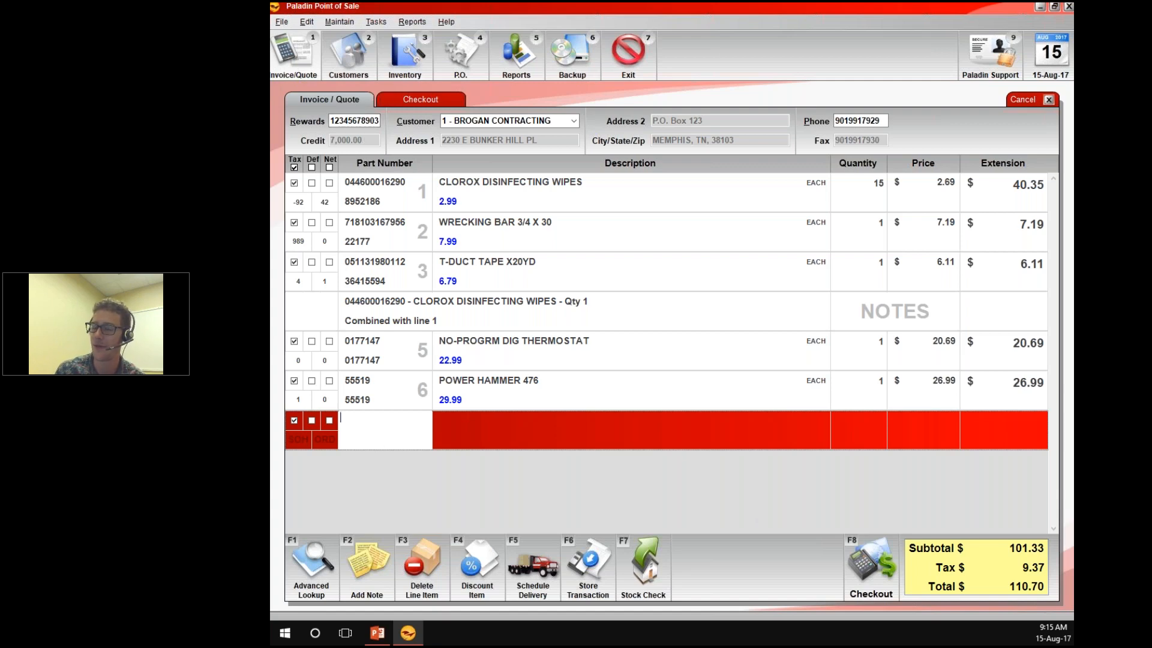
# Switch back and forth between the checkout screen and the invoice, ending on the invoice
pyautogui.press('F8')
pyautogui.press('Escape')
pyautogui.press('F8')
pyautogui.press('Escape')
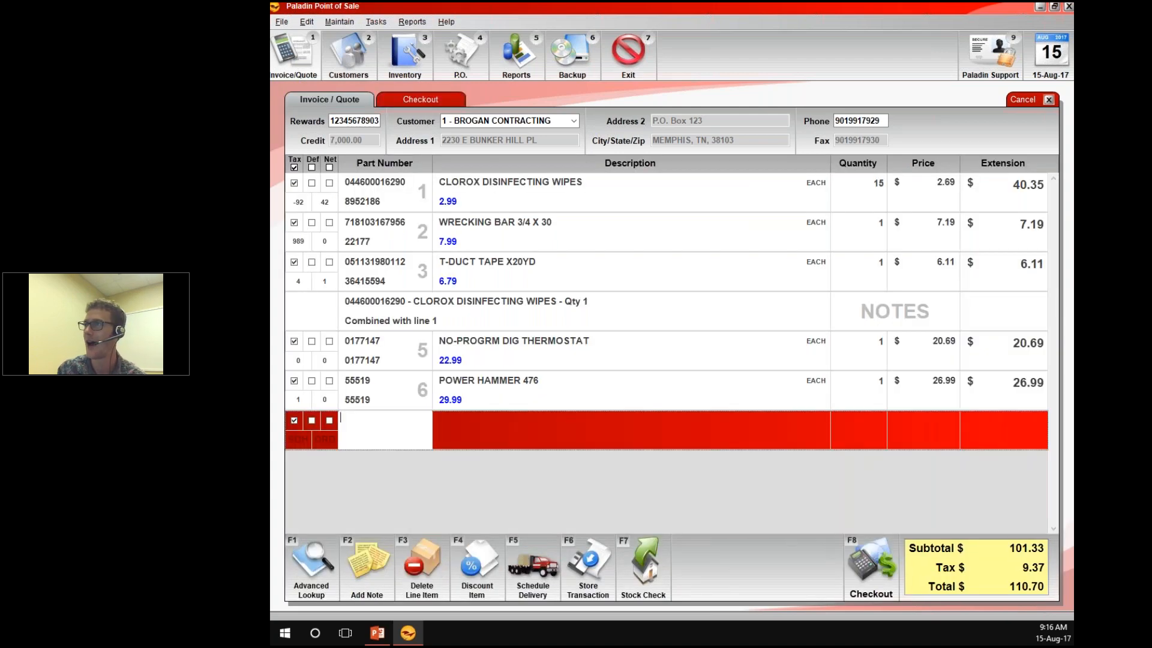
pyautogui.click(424, 96)
pyautogui.click(352, 101)
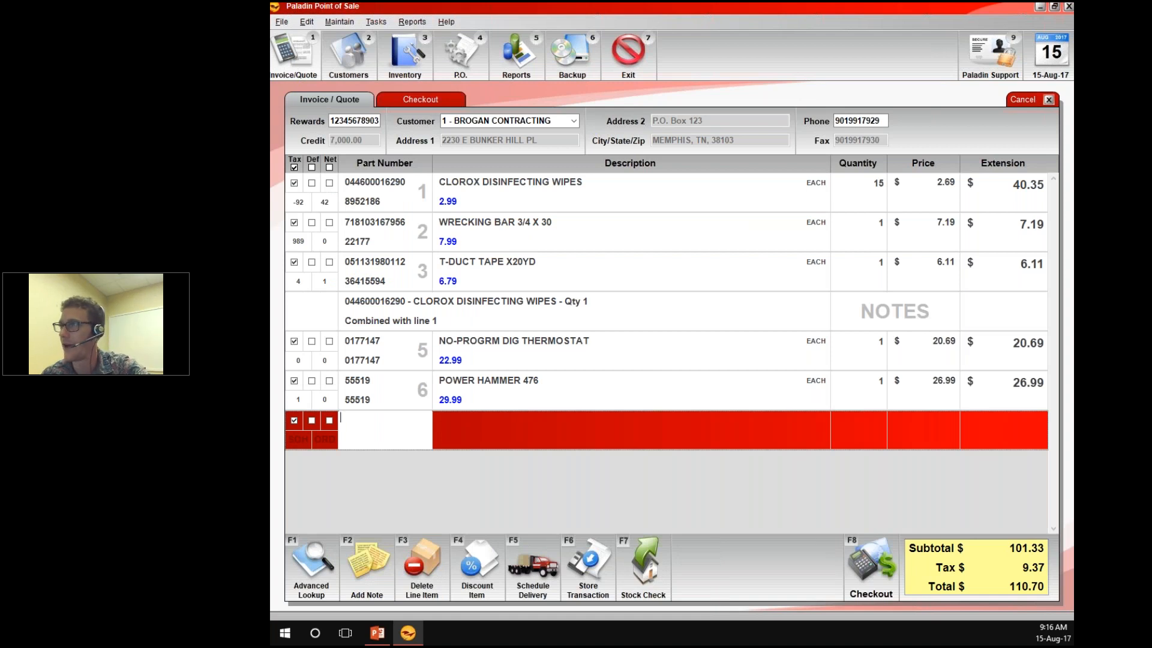
# Proceed to checkout and view the choices for storing the transaction, without saving anything
pyautogui.press('F8')
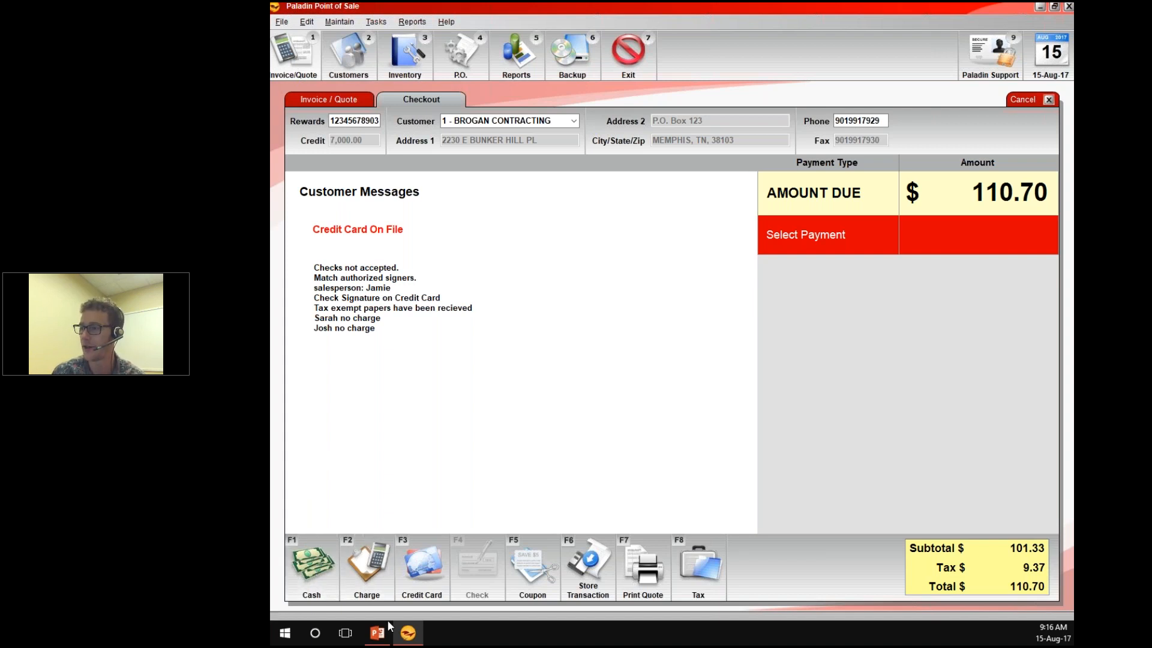
pyautogui.click(588, 567)
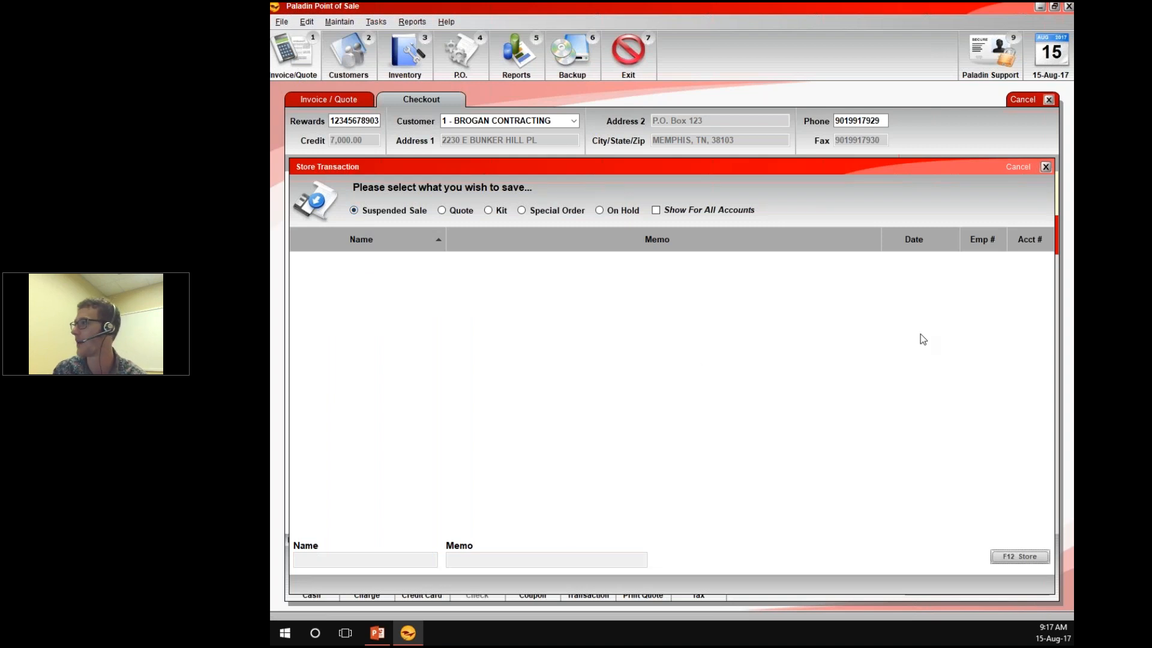
pyautogui.click(1017, 167)
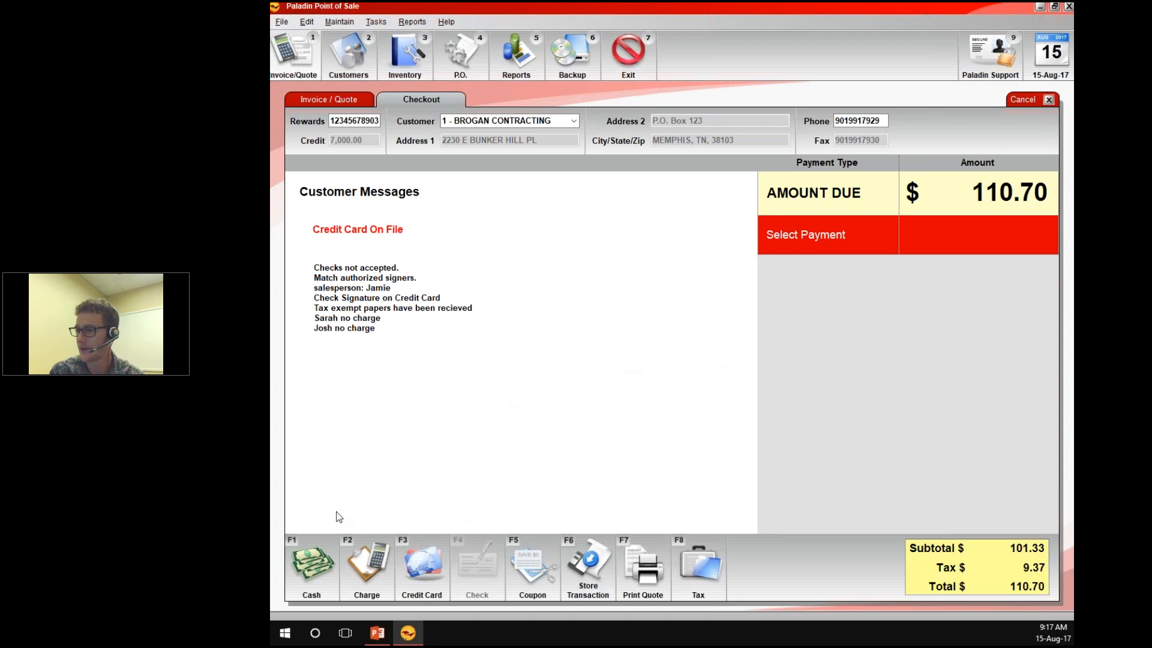
# Apply a $10.00 cash payment to the invoice and charge the remaining $100.70 to the customer's account
pyautogui.click(307, 572)
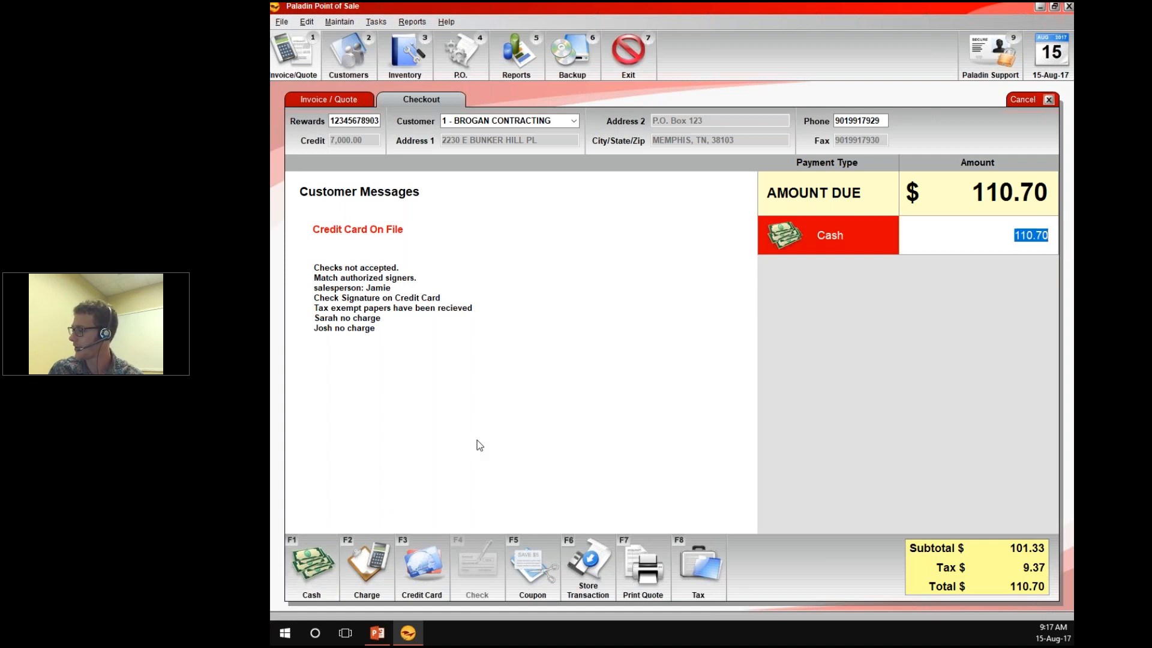
pyautogui.write('10')
pyautogui.press('Return')
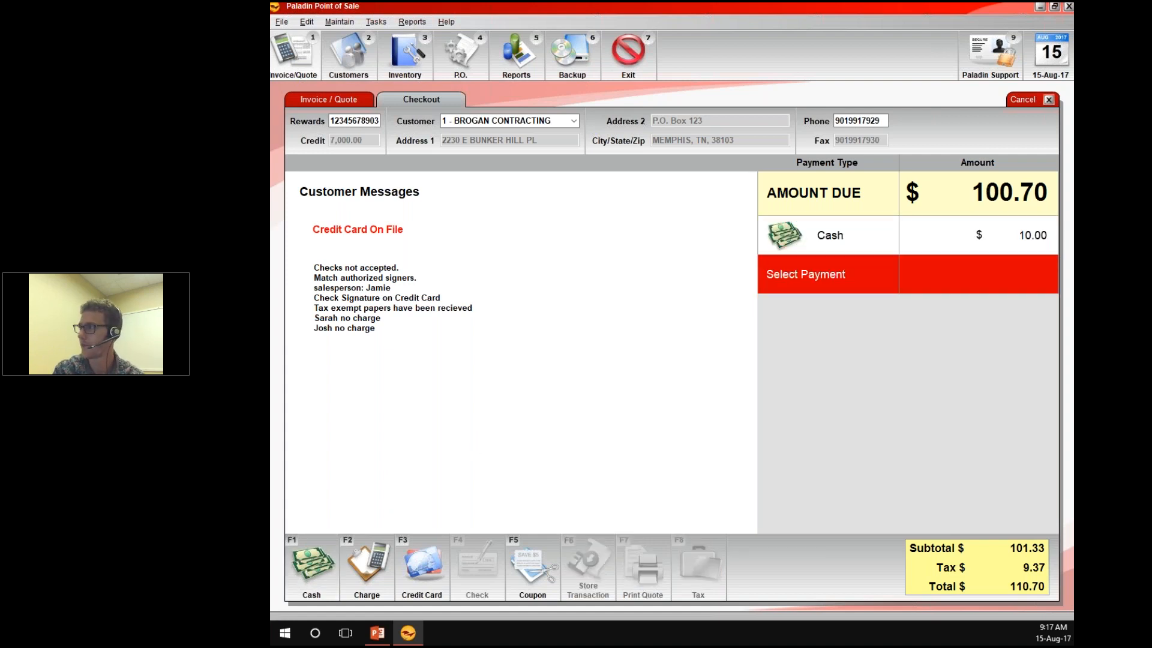
pyautogui.click(367, 560)
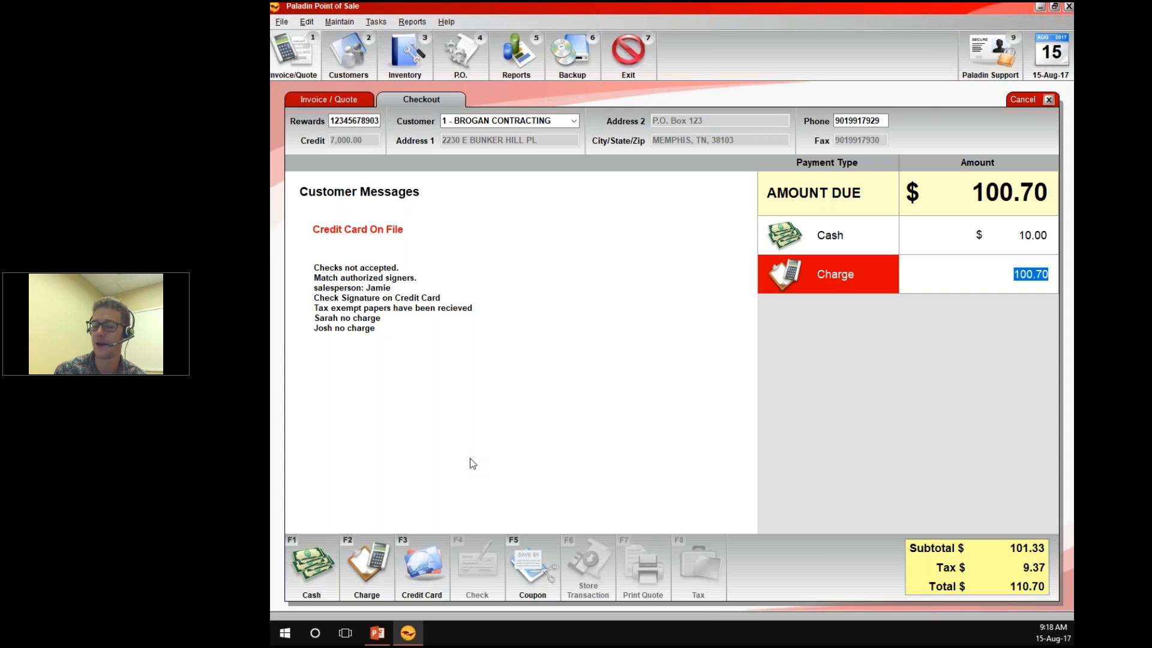
pyautogui.press('Return')
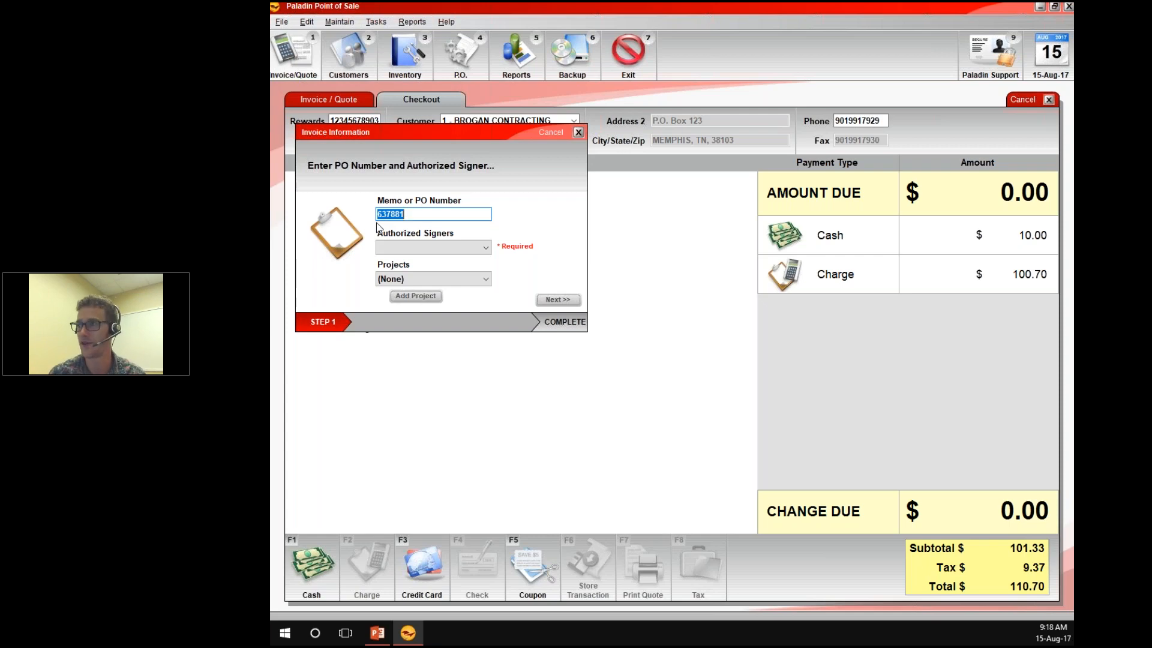
# Assign the first listed authorized signer to the charge and leave the project set to (None)
pyautogui.click(484, 249)
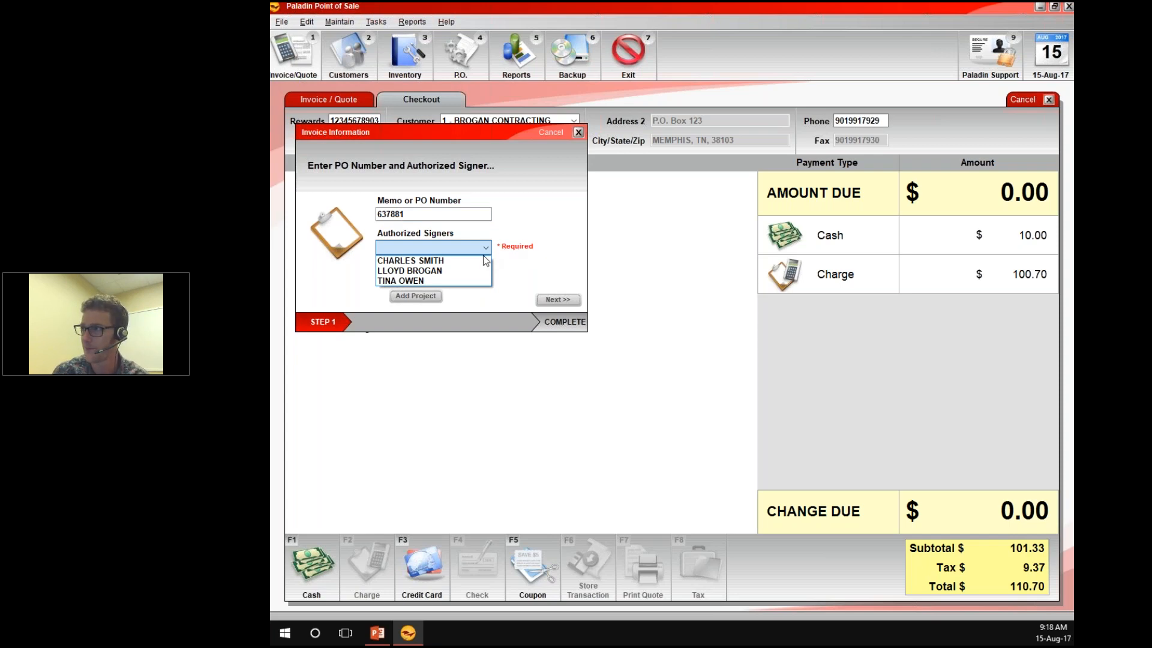
pyautogui.click(446, 261)
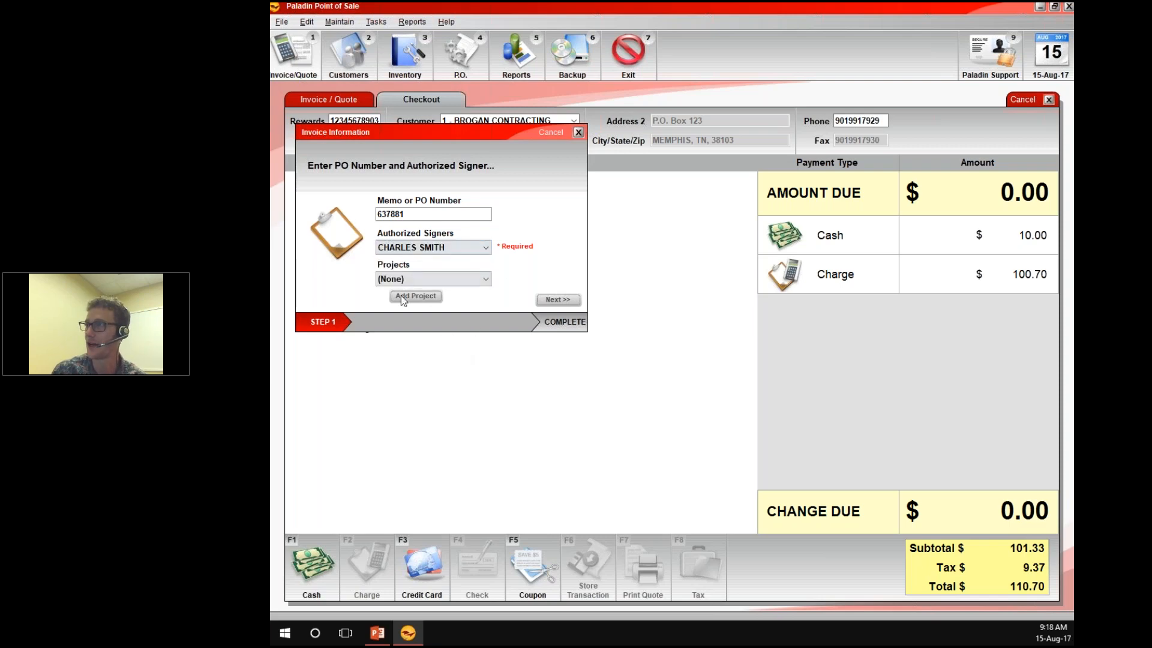
pyautogui.click(485, 280)
pyautogui.click(487, 281)
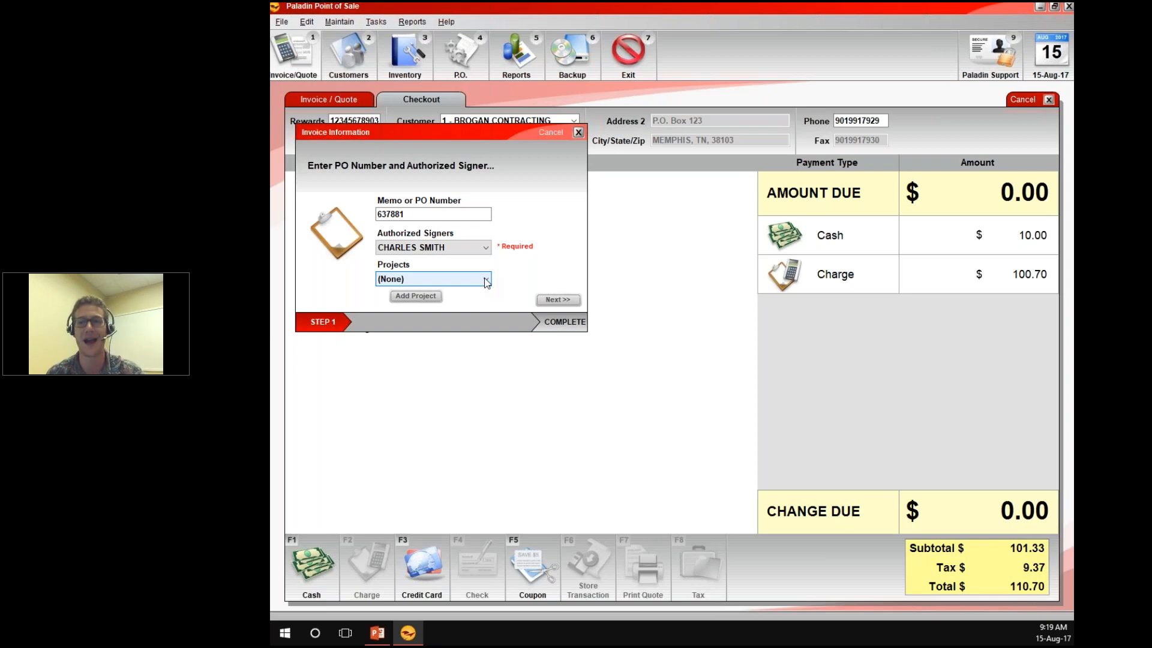
pyautogui.click(485, 279)
pyautogui.click(485, 279)
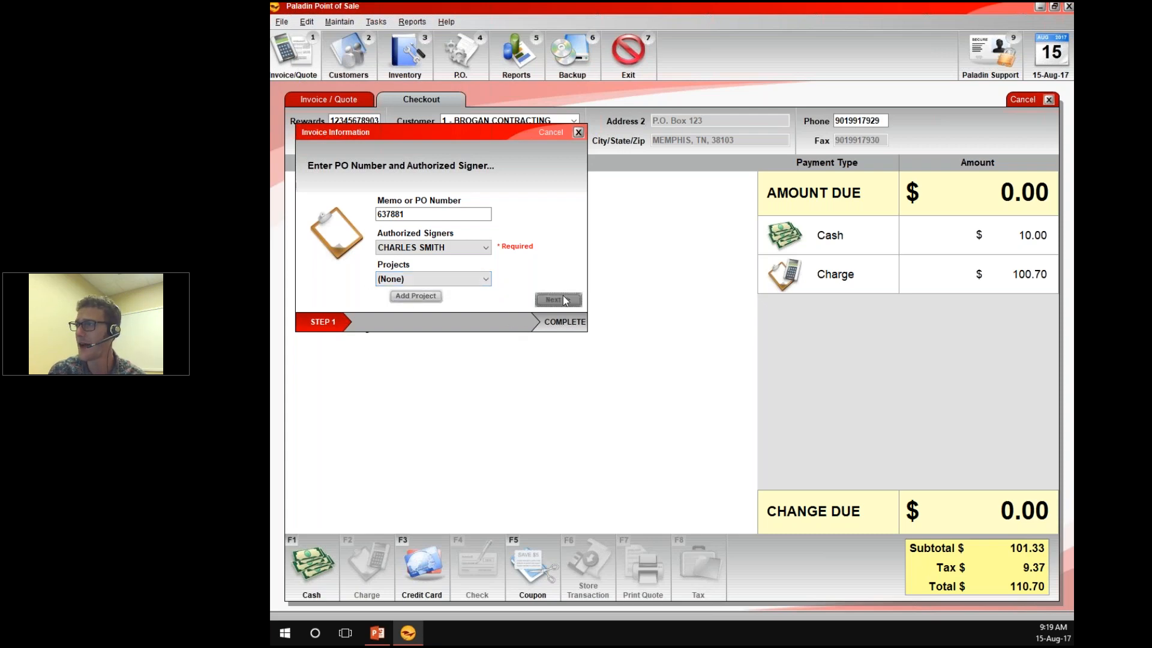
# Submit the invoice information, cancel the PDF creation, and finish the transaction without another printed copy
pyautogui.click(539, 298)
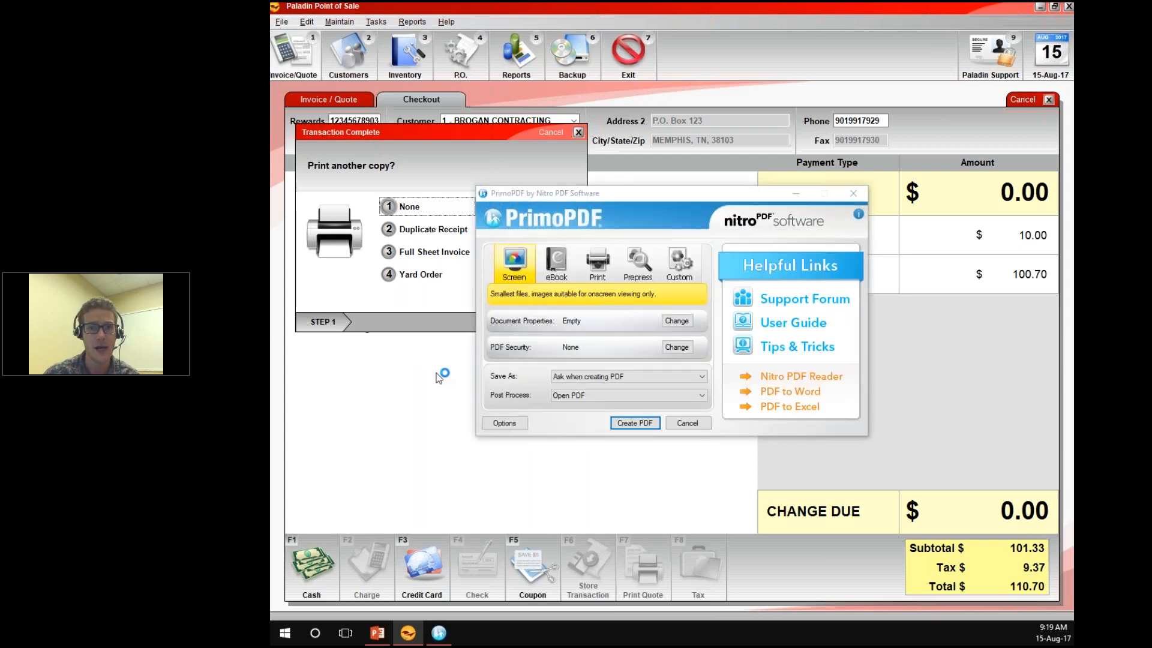
pyautogui.click(679, 427)
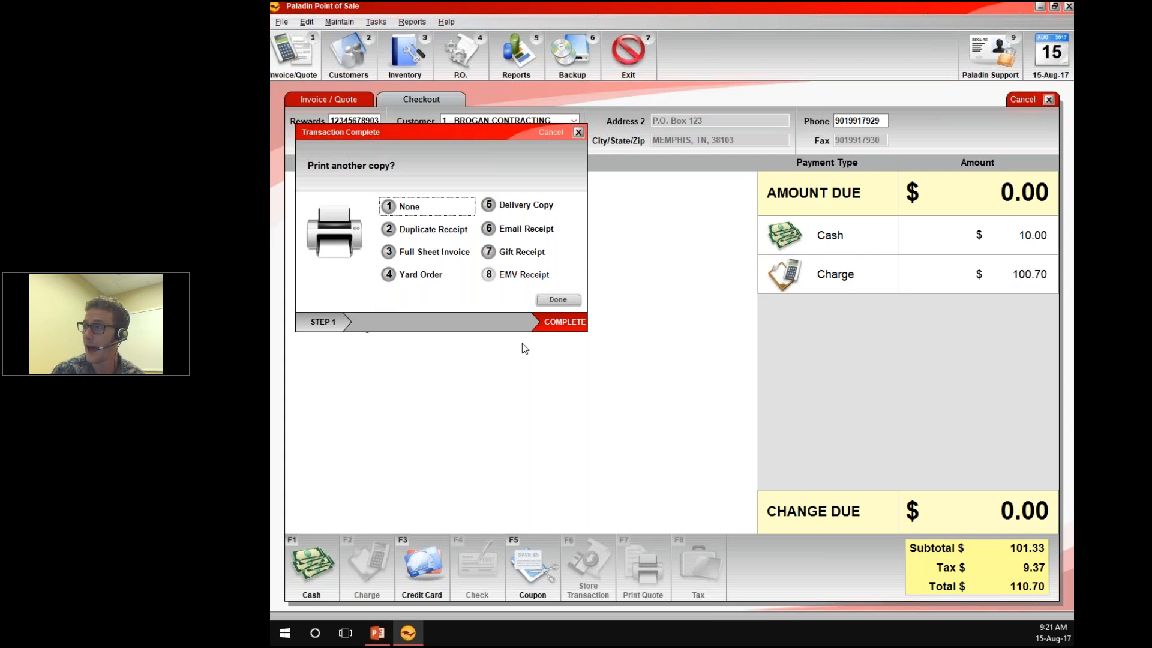
pyautogui.click(558, 300)
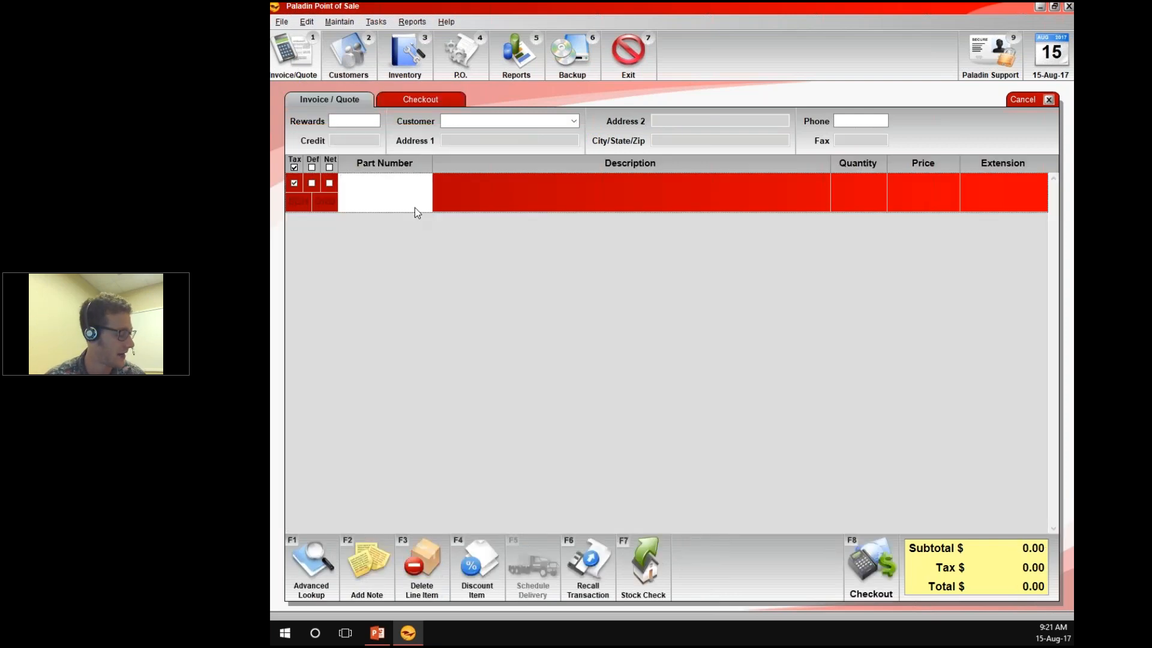
pyautogui.write('032886166051')
pyautogui.press('Return')
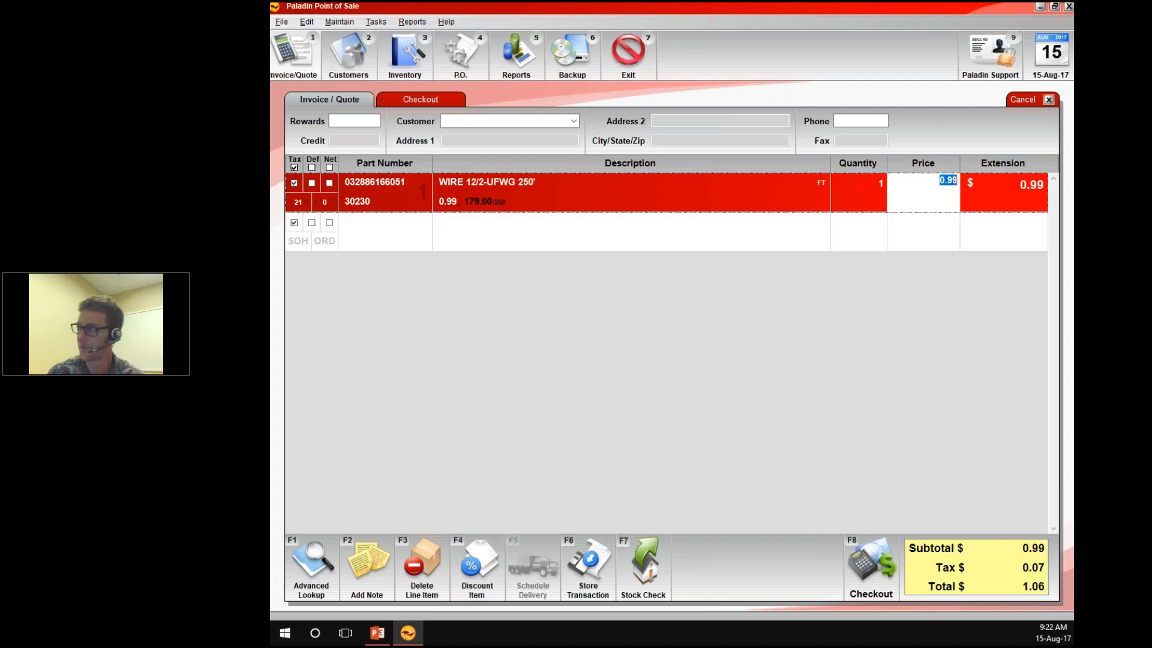
pyautogui.click(1014, 106)
pyautogui.click(1015, 107)
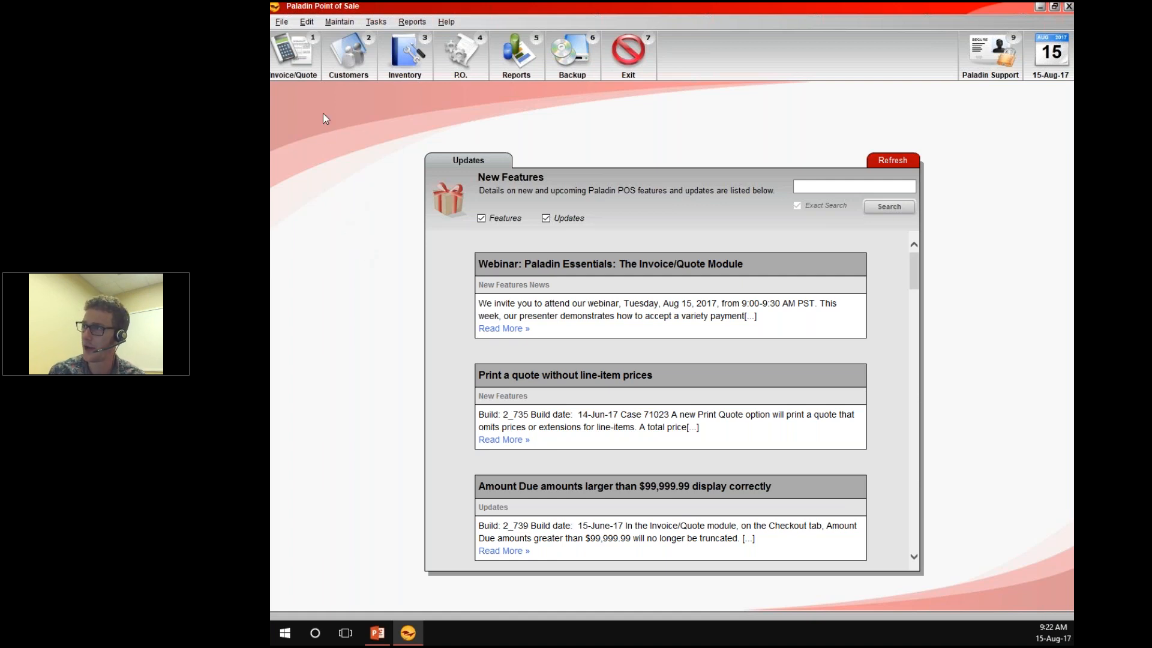
pyautogui.click(289, 71)
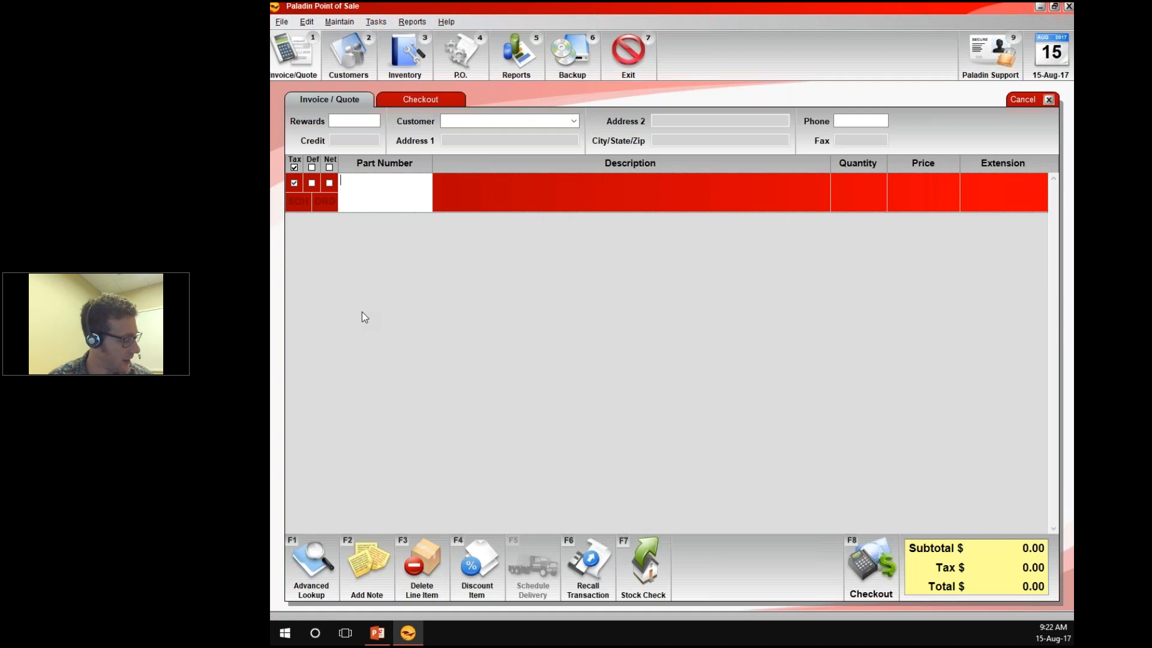
pyautogui.write('044600016290')
pyautogui.press('Return')
pyautogui.write('718103167956')
pyautogui.press('Return')
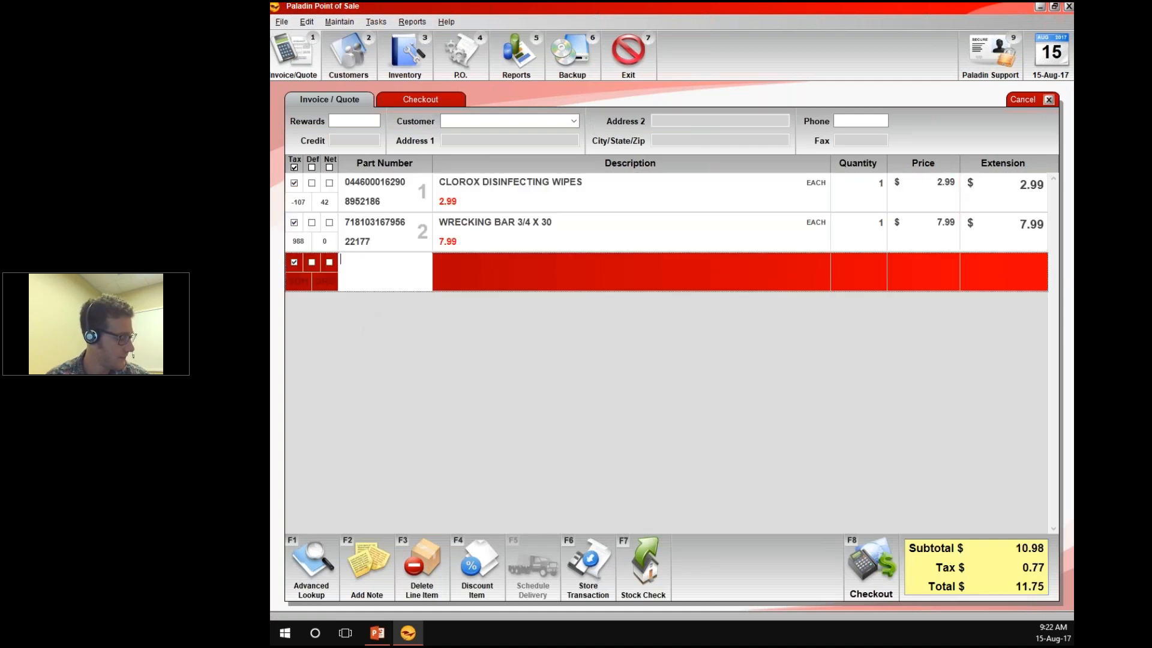
pyautogui.write('051131980112')
pyautogui.press('Return')
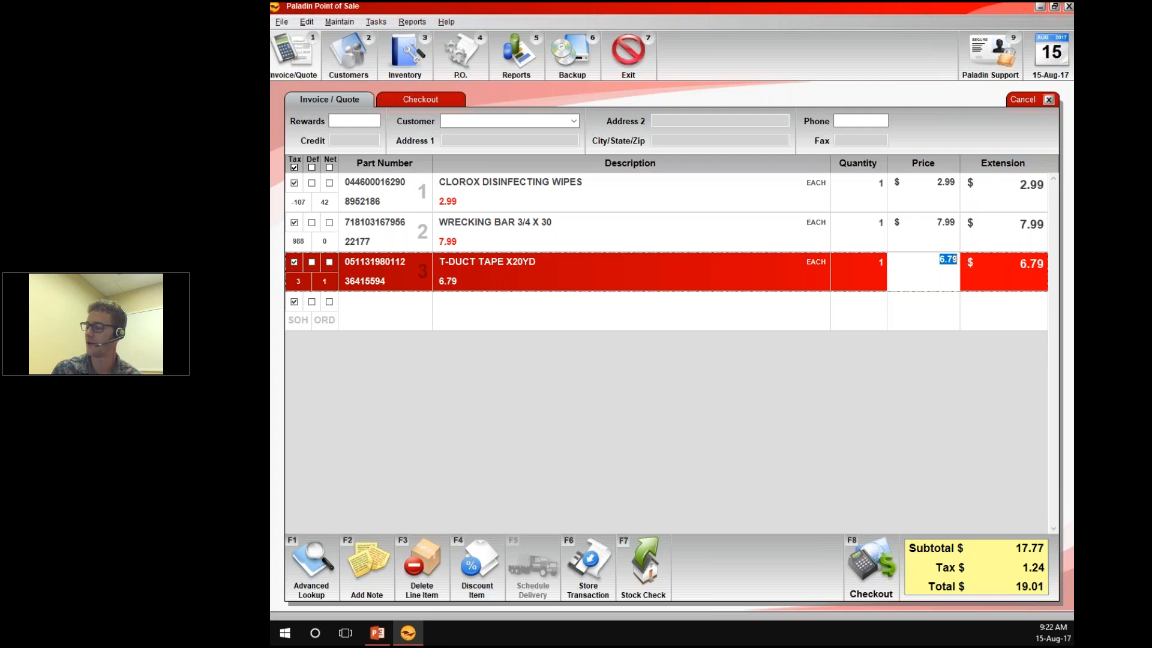
# Set the quantity of WRECKING BAR 3/4 X 30 to 7 and return to the blank invoice line
pyautogui.press('Up')
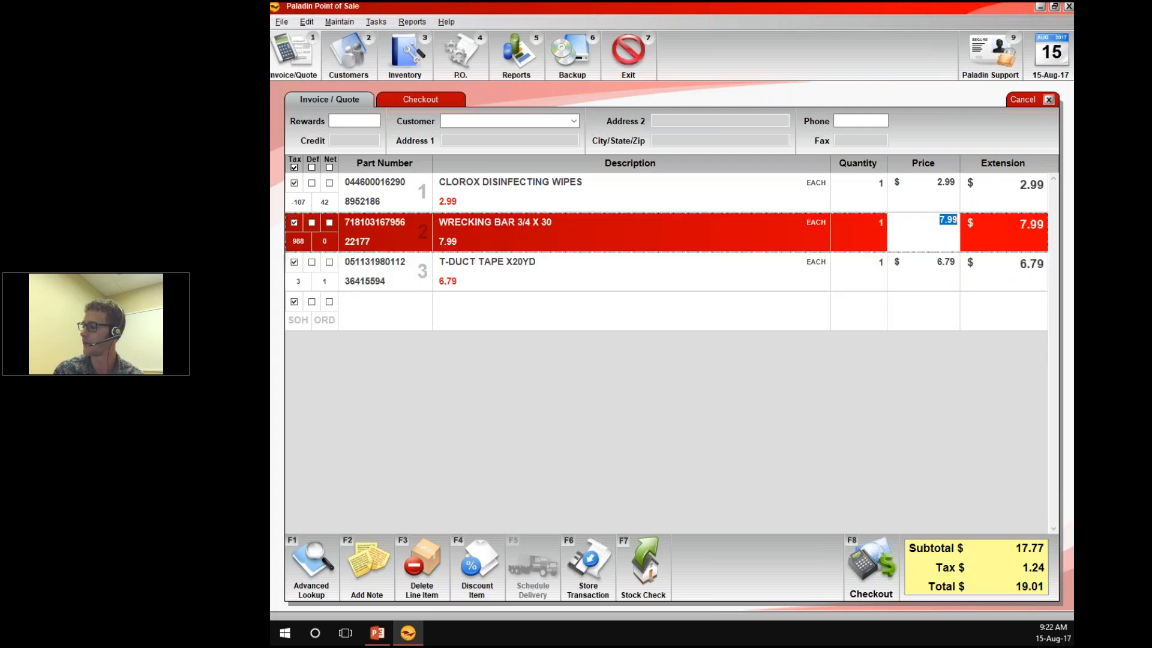
pyautogui.press('Left')
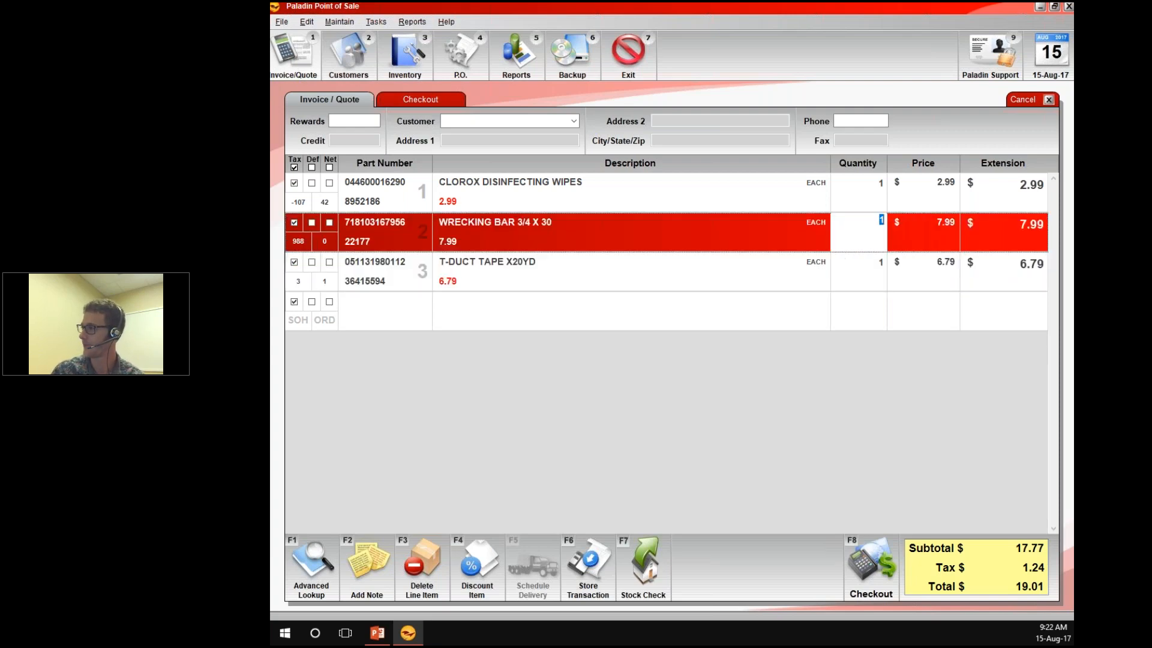
pyautogui.write('7')
pyautogui.press('Return')
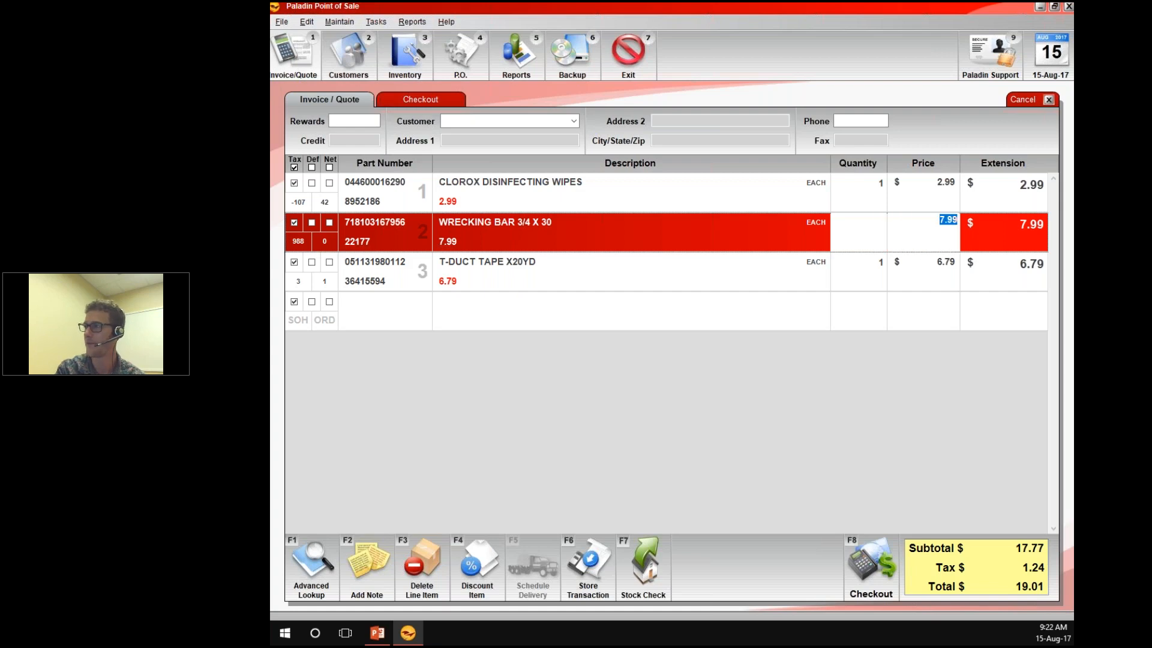
pyautogui.press('Down')
pyautogui.press('Return')
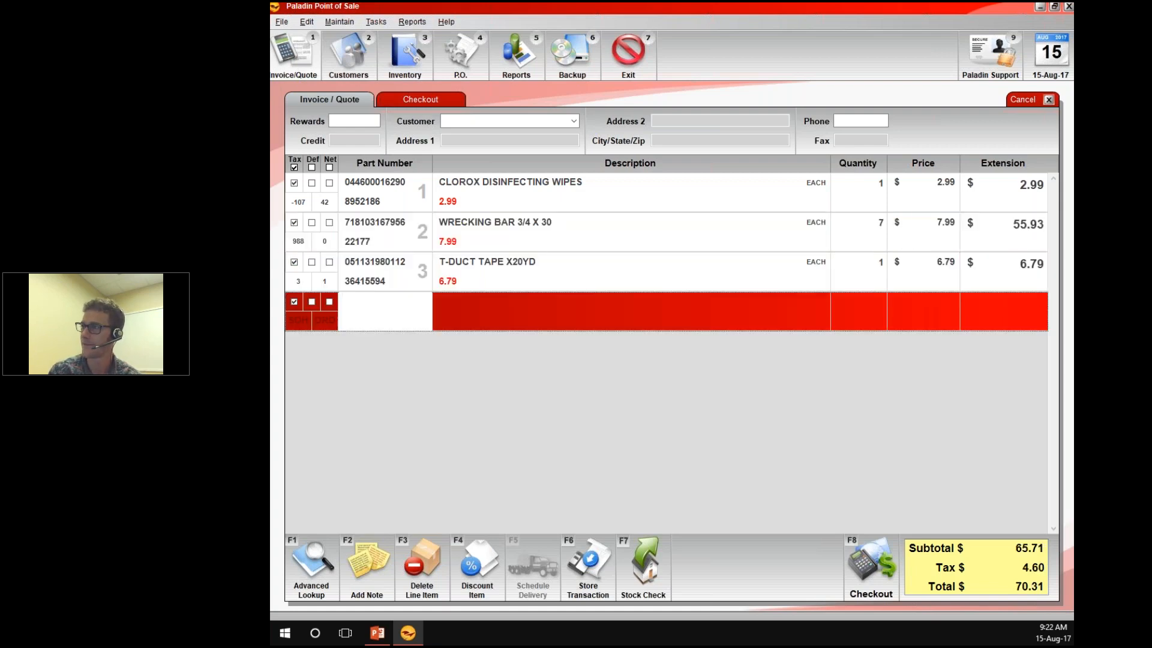
# Search the customers for "bro" and assign BROGAN CONTRACTING to the invoice
pyautogui.click(463, 122)
pyautogui.write('bro')
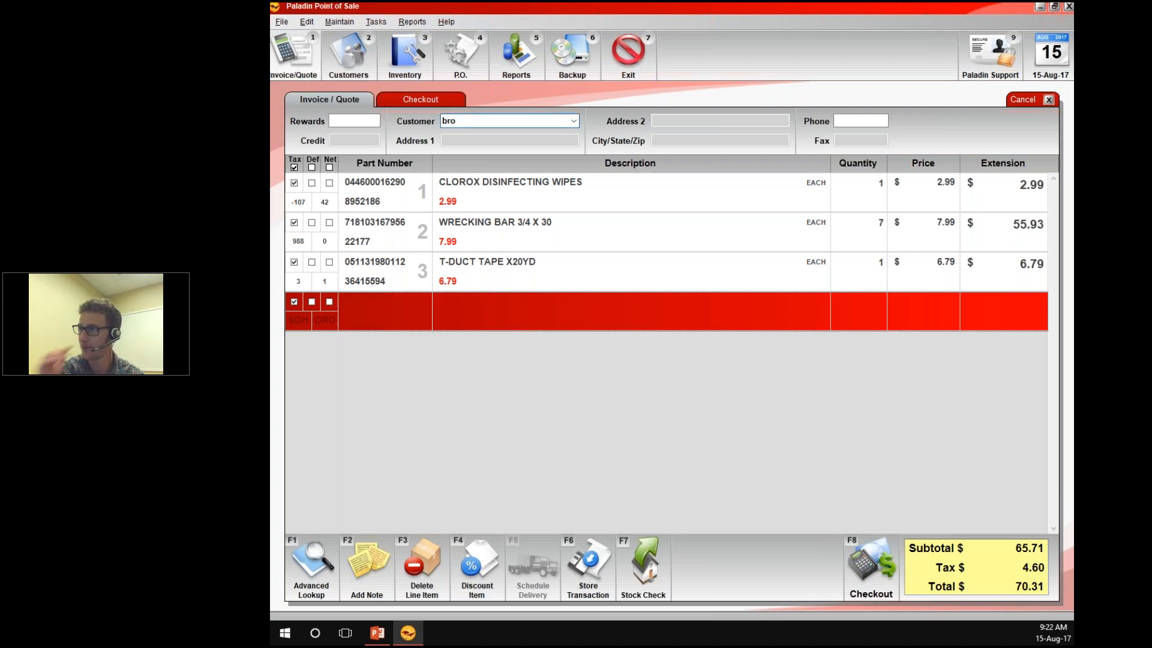
pyautogui.press('Return')
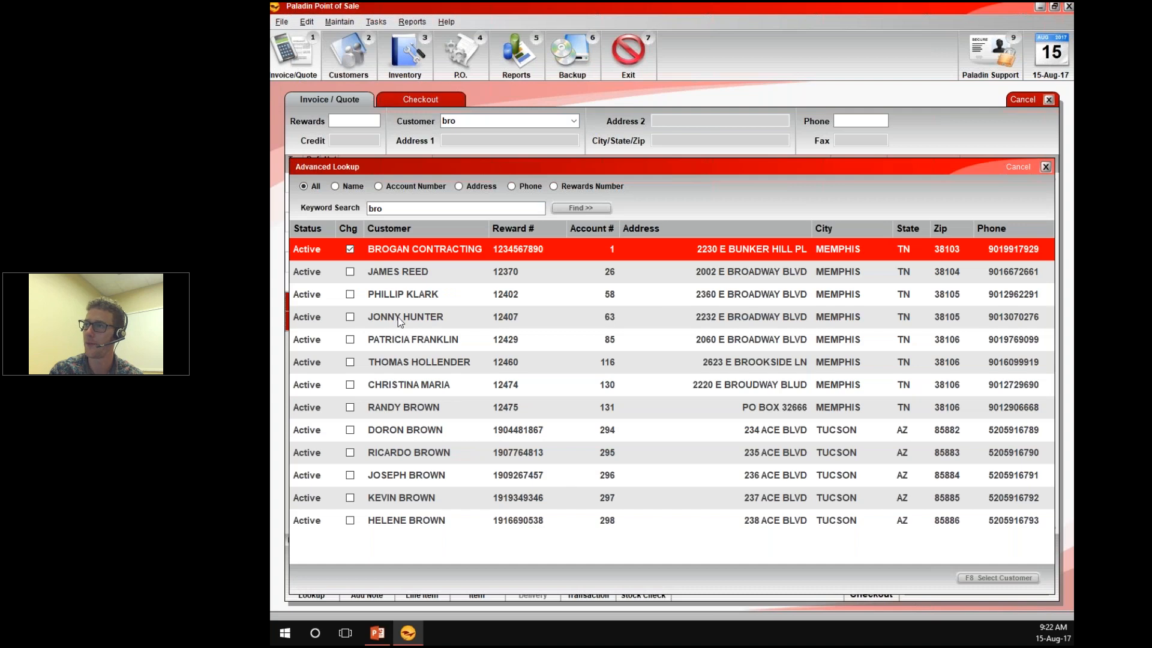
pyautogui.doubleClick(442, 253)
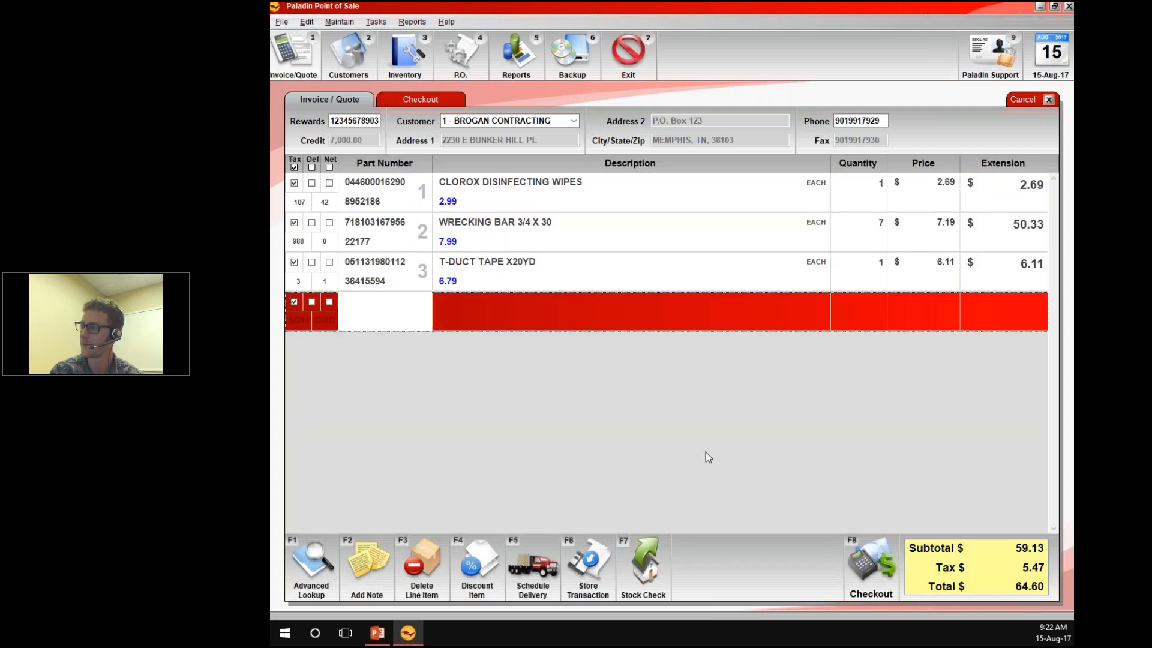
# Check out with the full $64.60 paid in cash, decline another copy, and close the invoice module
pyautogui.click(870, 570)
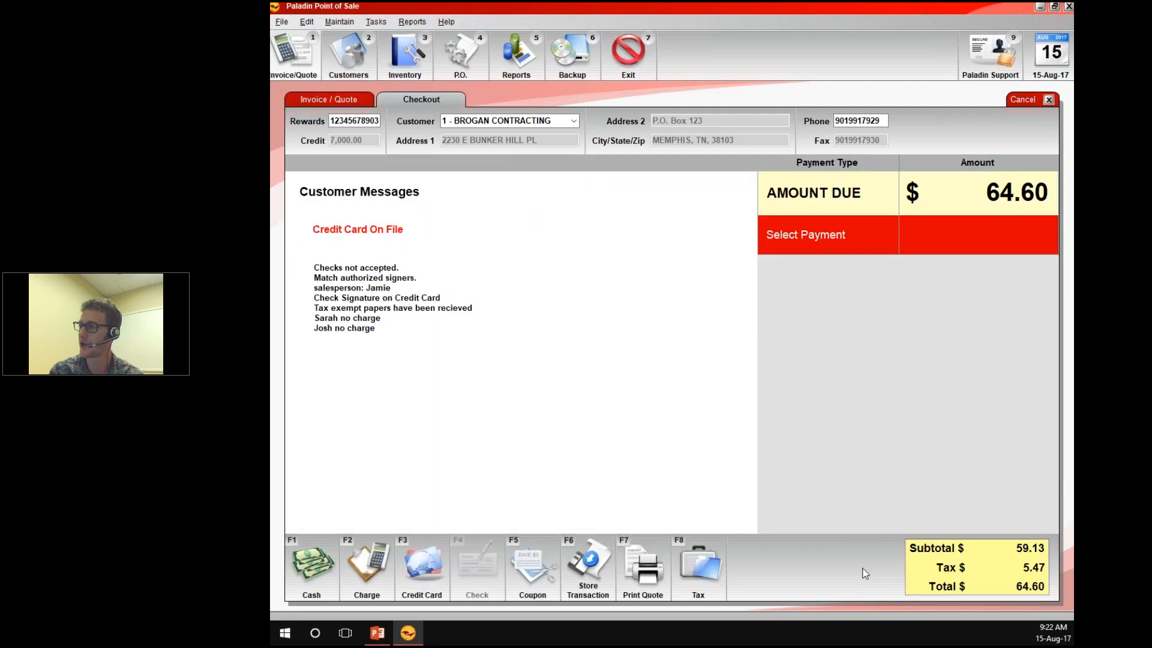
pyautogui.click(310, 563)
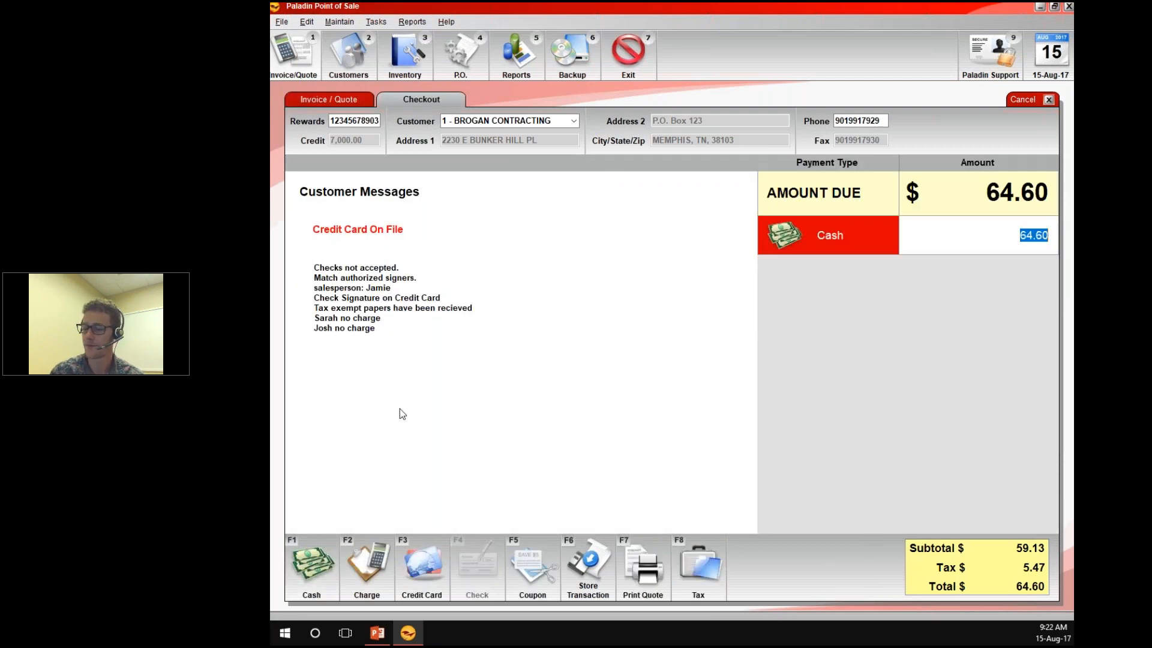
pyautogui.press('Return')
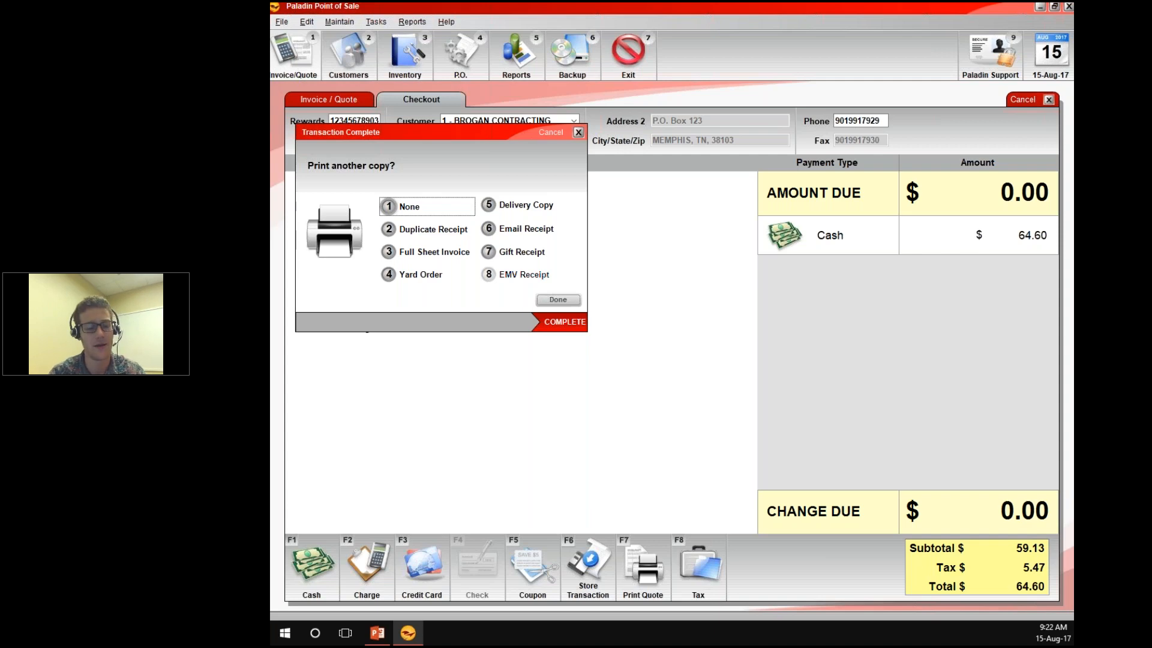
pyautogui.press('1')
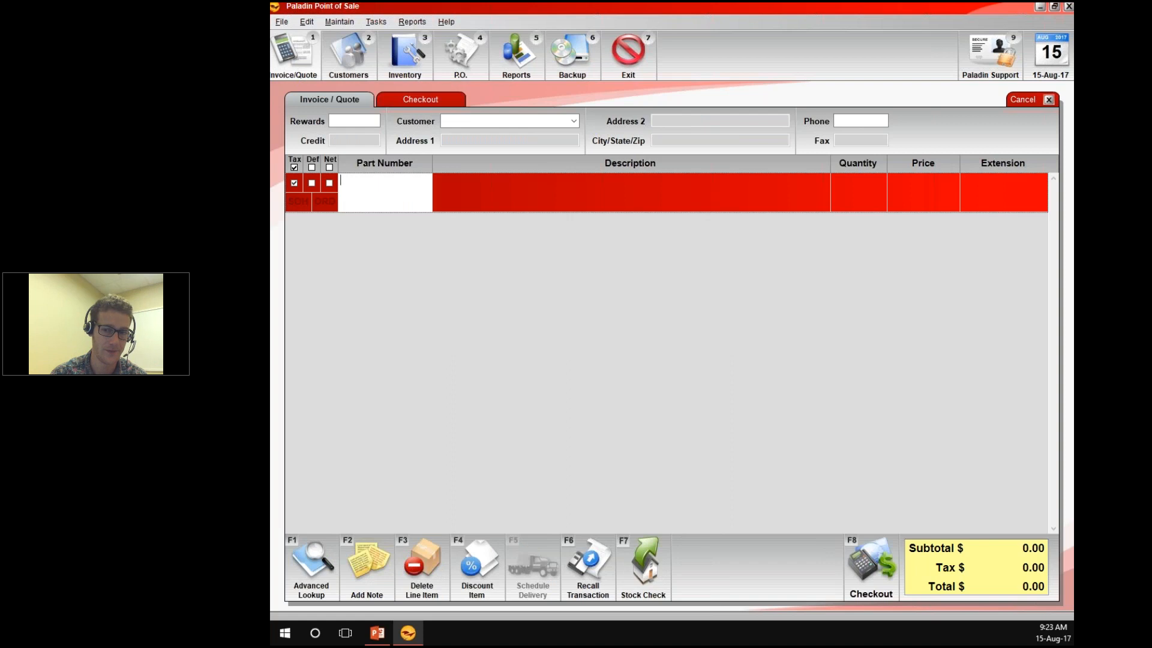
pyautogui.press('Escape')
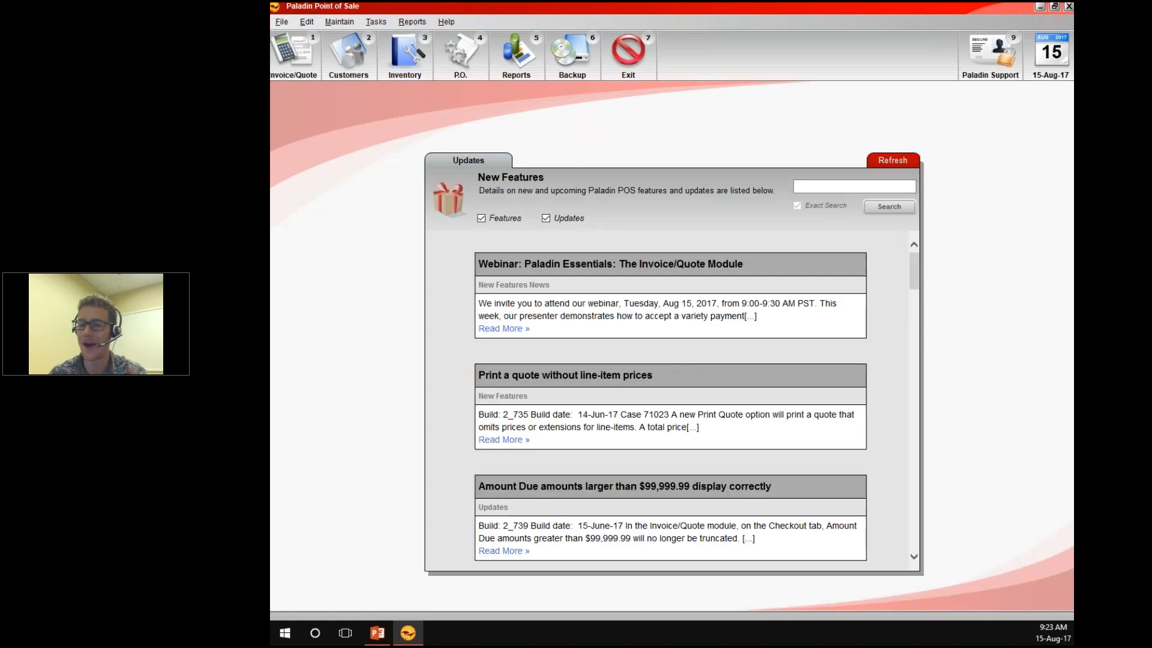
pyautogui.hotkey('alt', 'Tab')
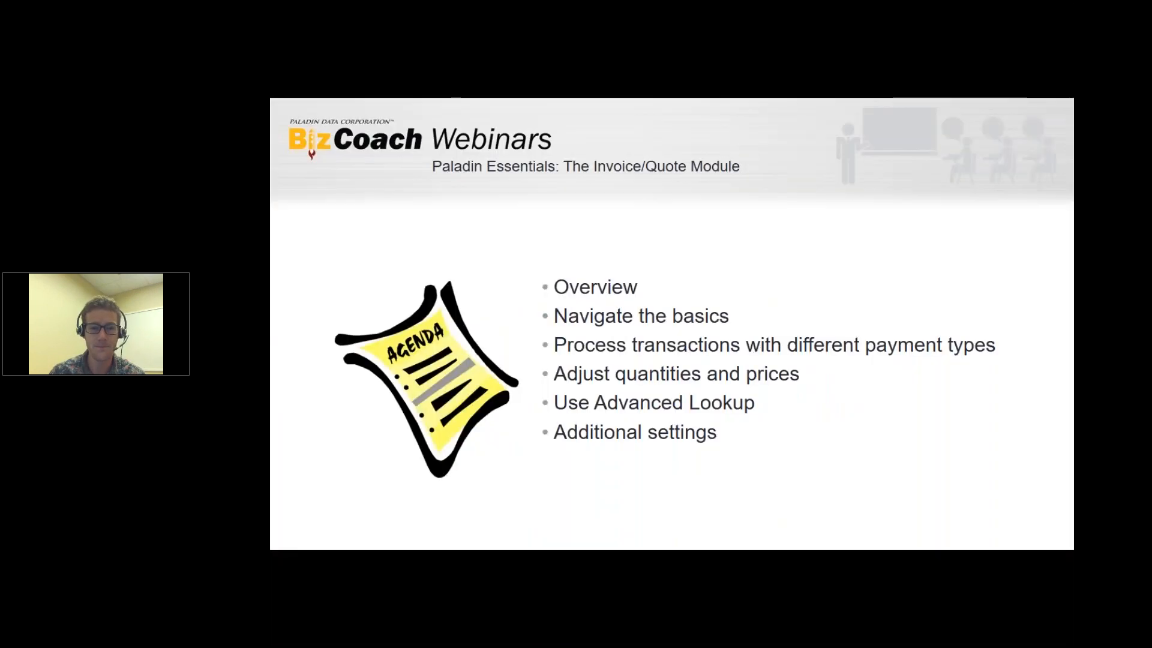
pyautogui.press('Right')
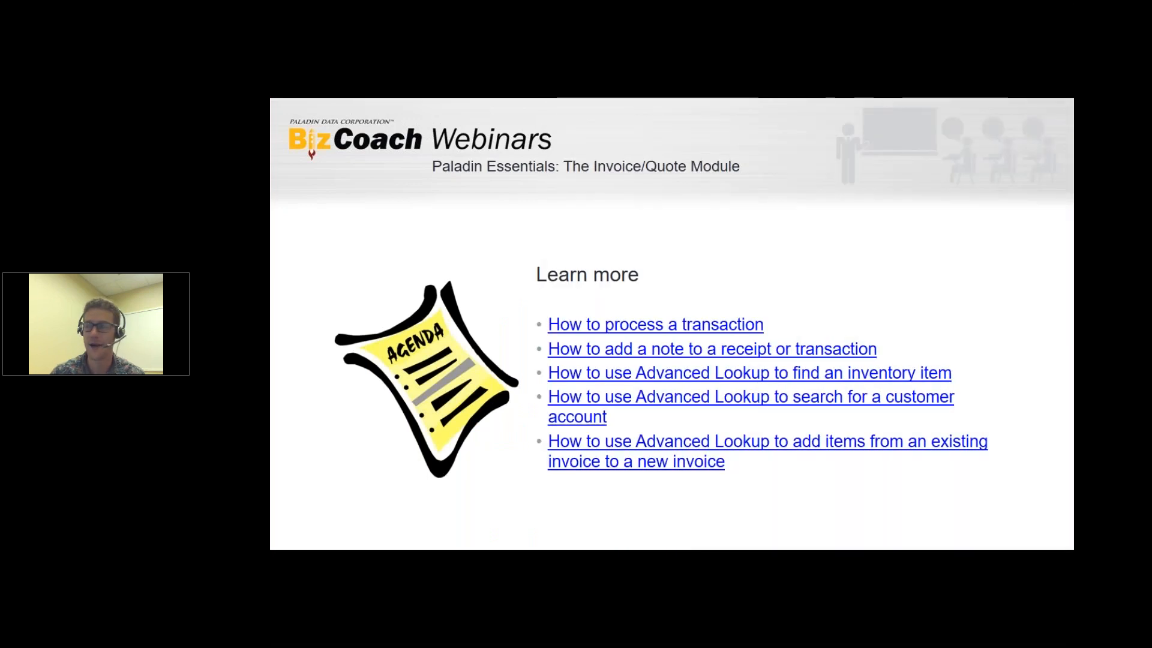